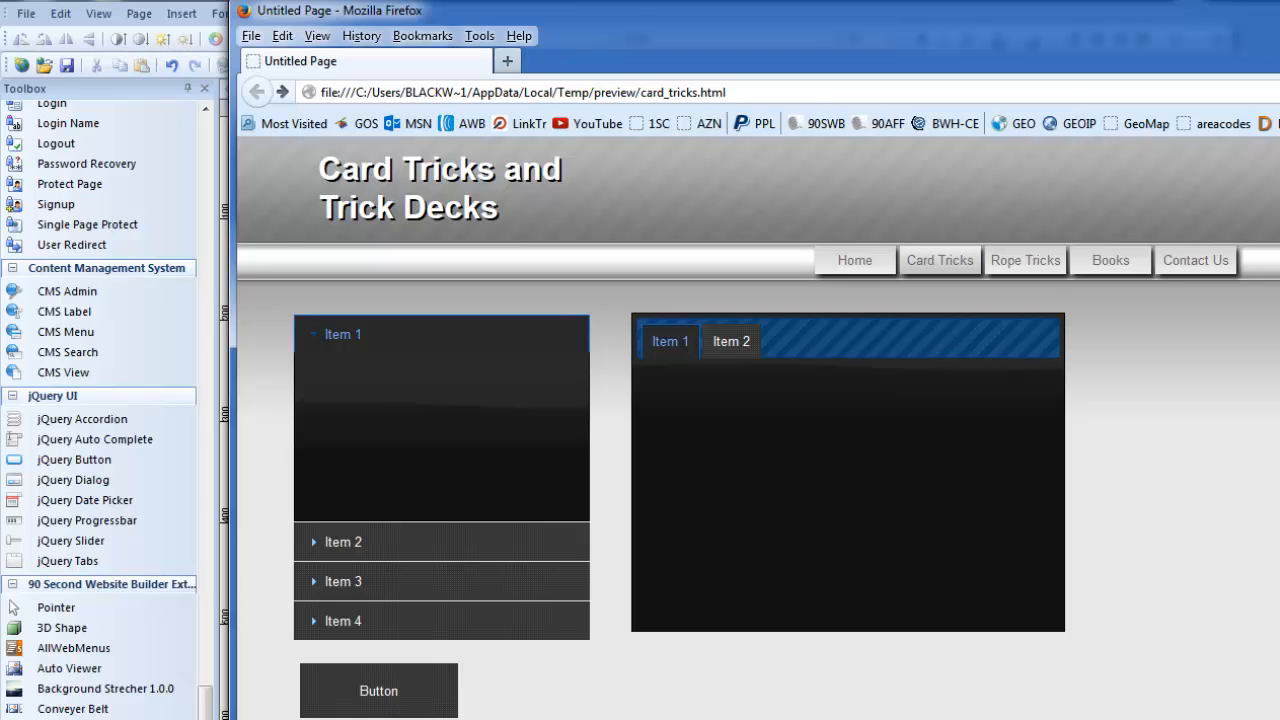
Step: Close the browser preview and open the style settings in the card_tricks page properties
left_click(1276, 8)
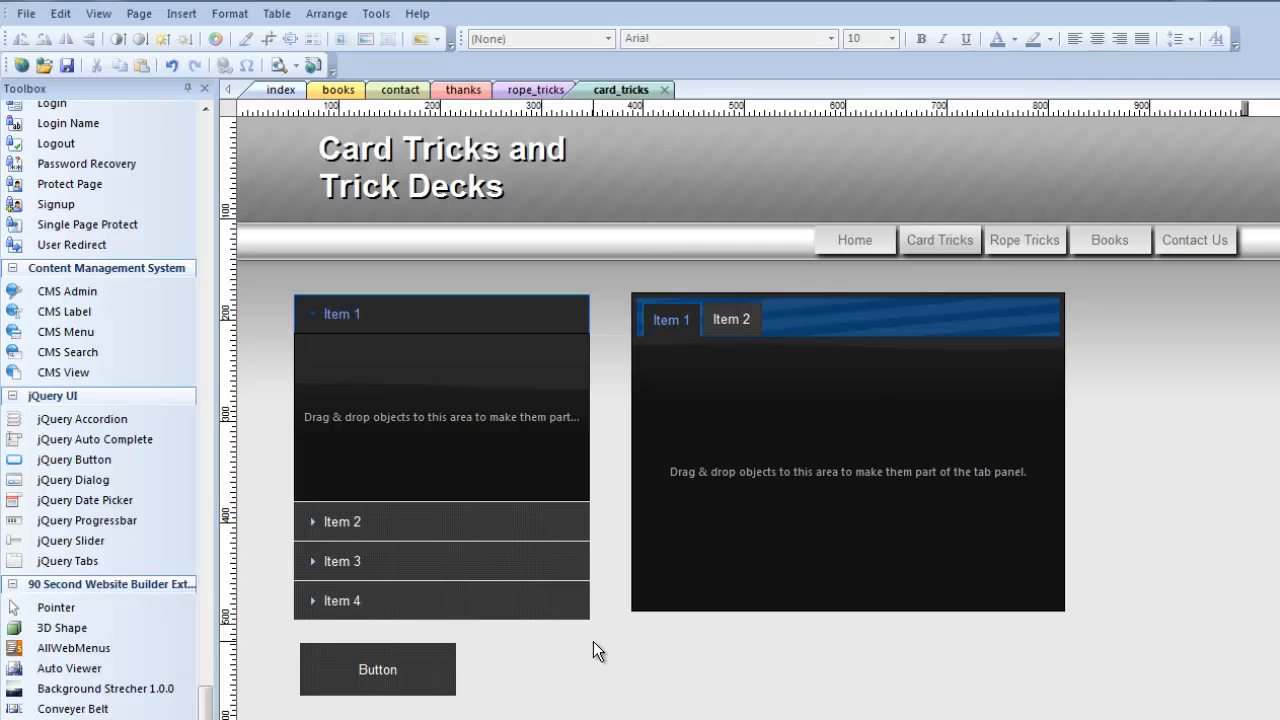
right_click(614, 660)
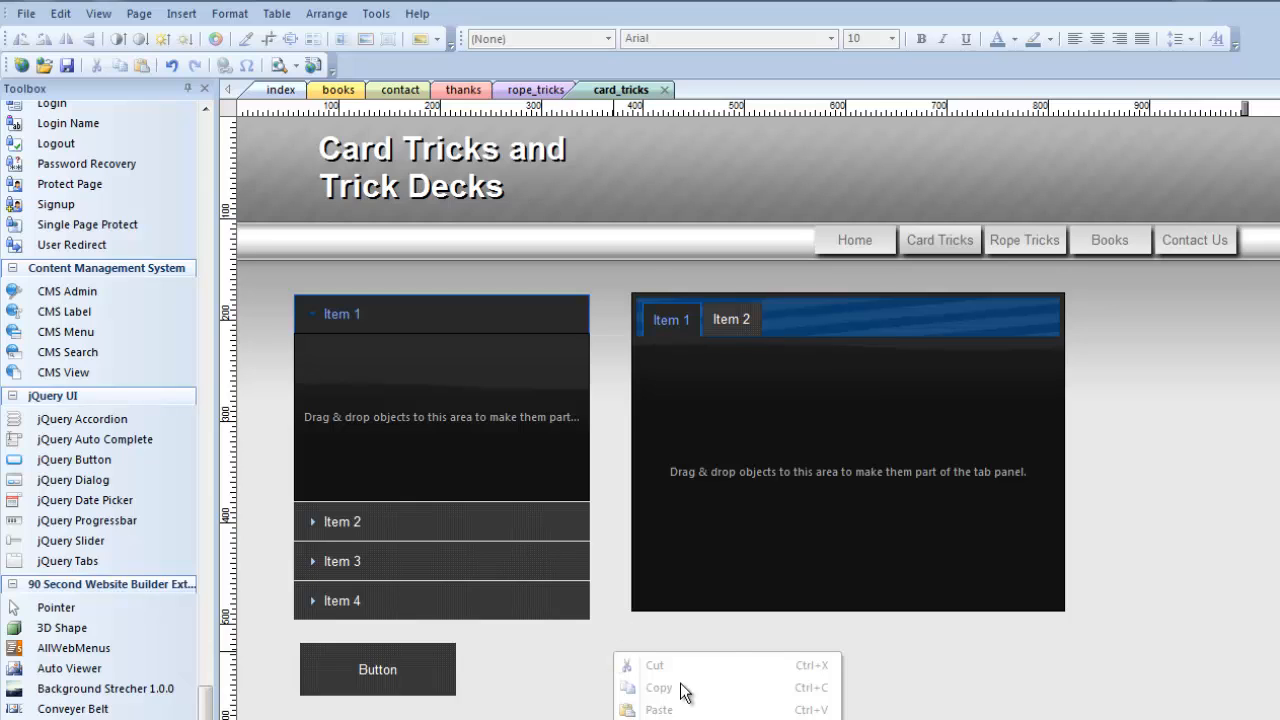
left_click(927, 507)
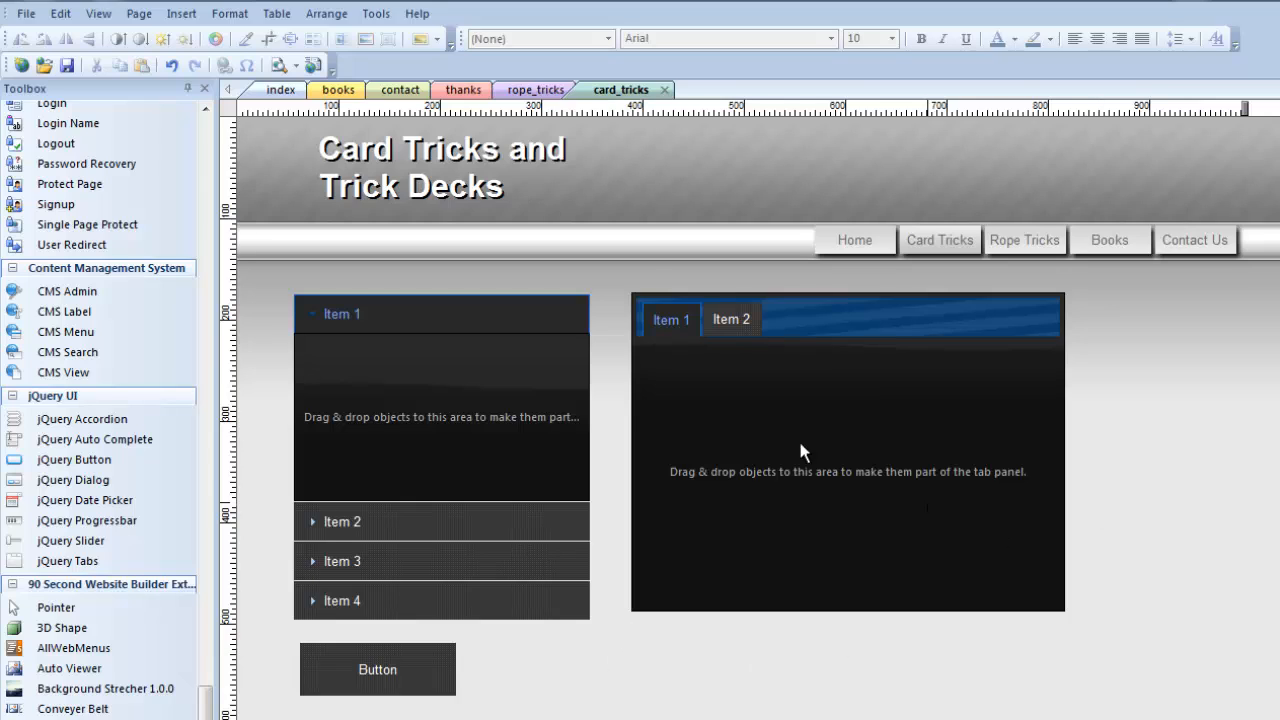
right_click(608, 327)
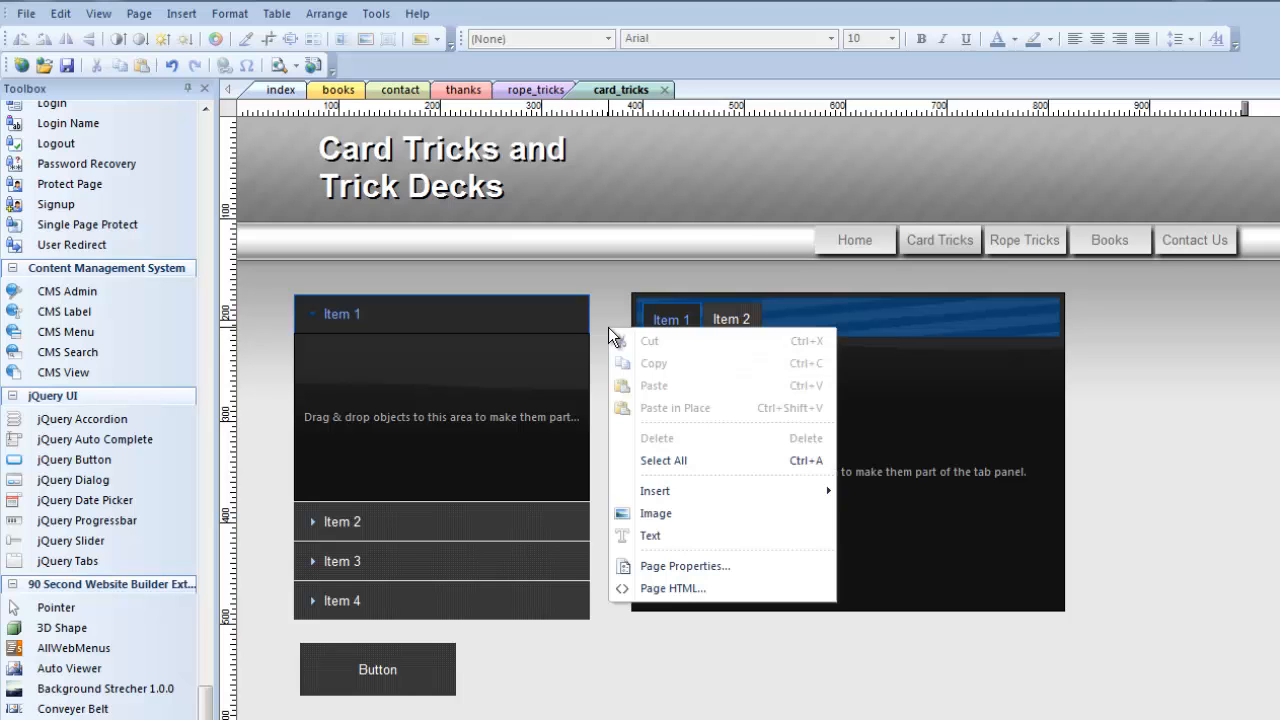
left_click(662, 564)
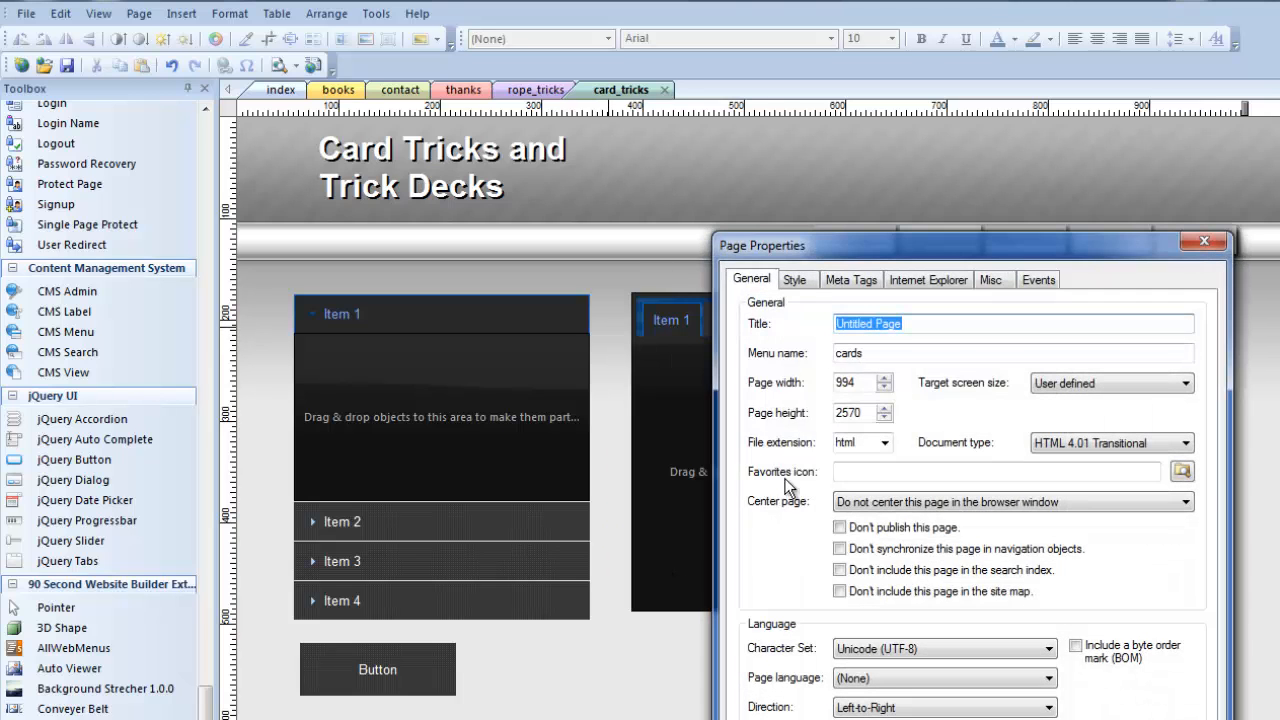
left_click(794, 280)
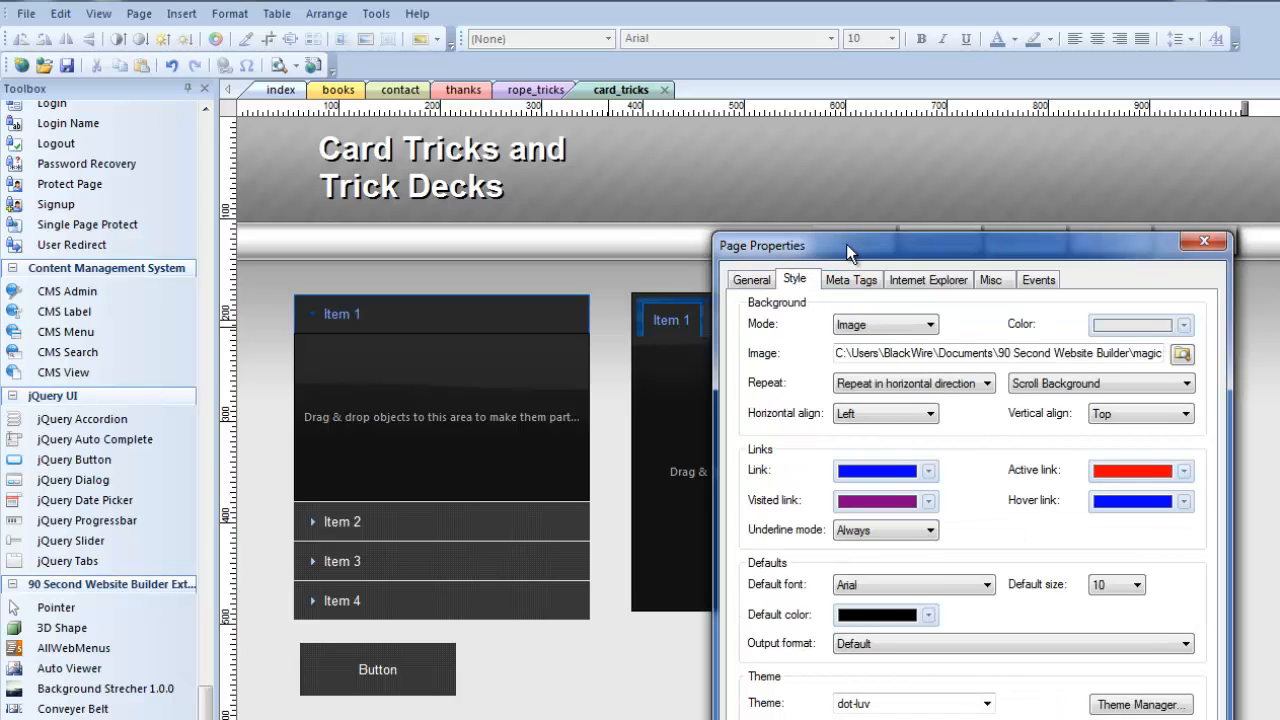
left_click_drag(847, 250, 759, 124)
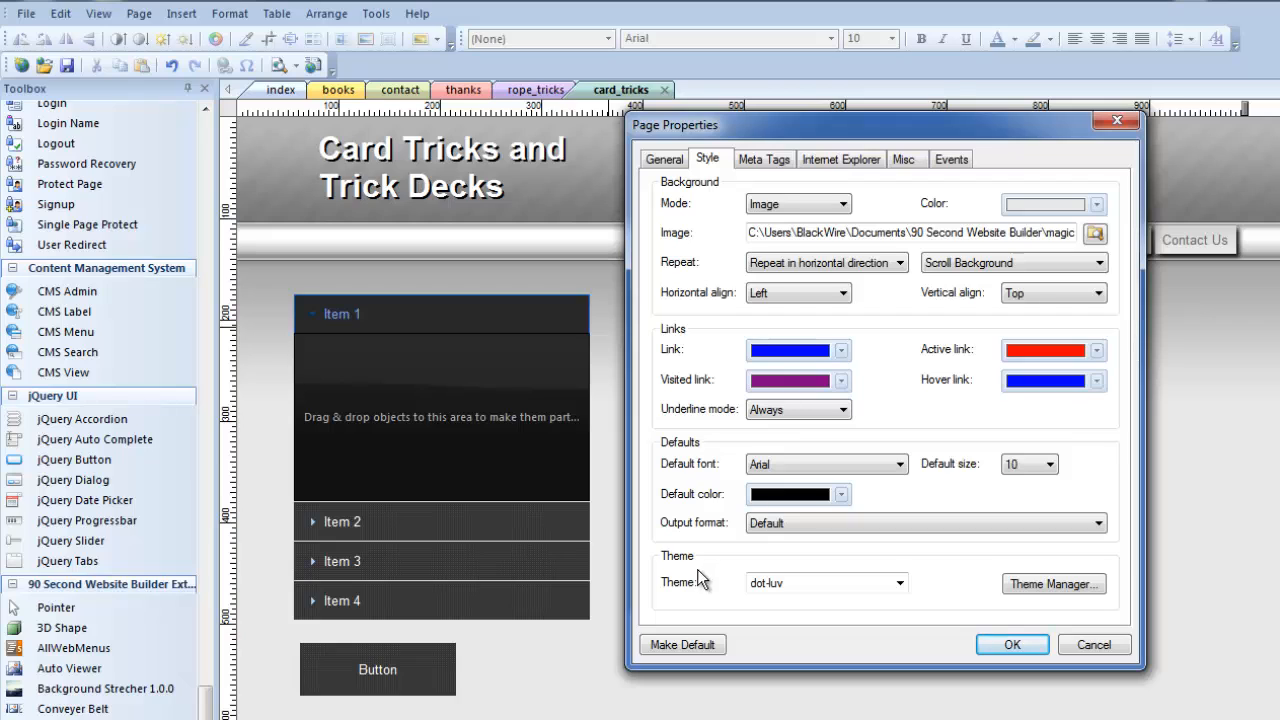
Step: Change the page theme to cupertino and apply the page properties
left_click(900, 584)
left_click_drag(899, 650, 903, 622)
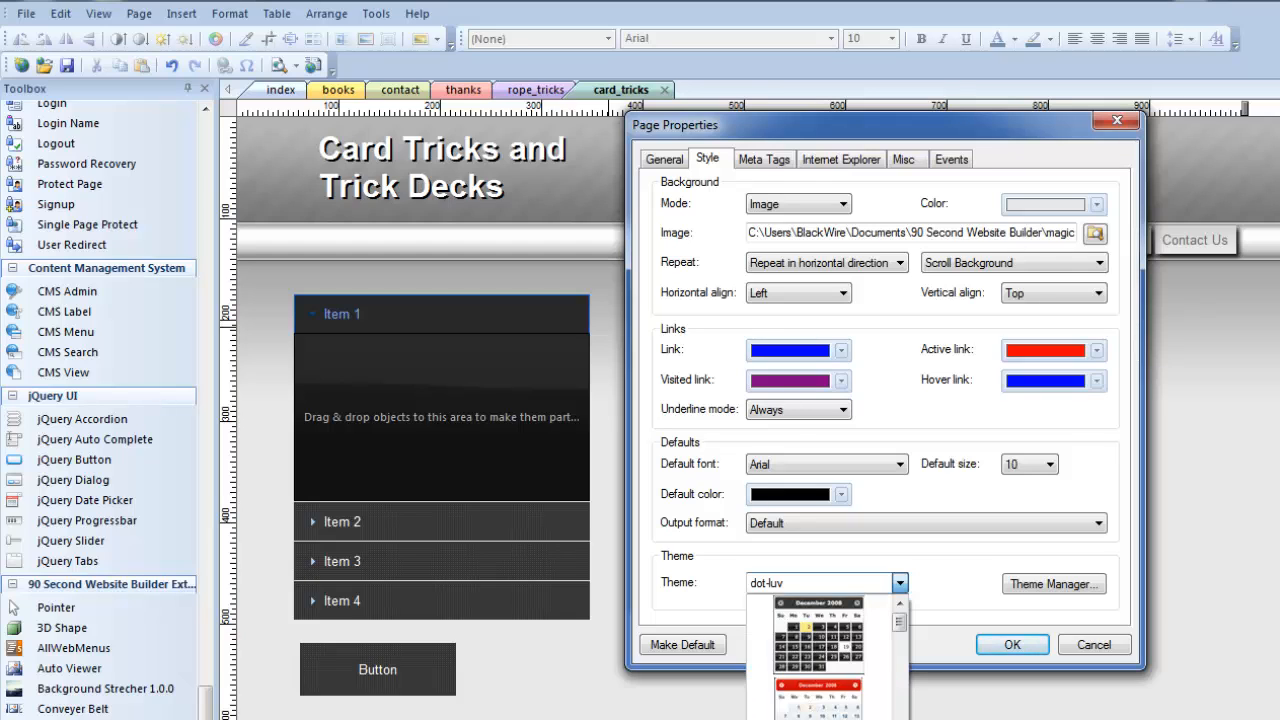
scroll(842, 648, "down", 2)
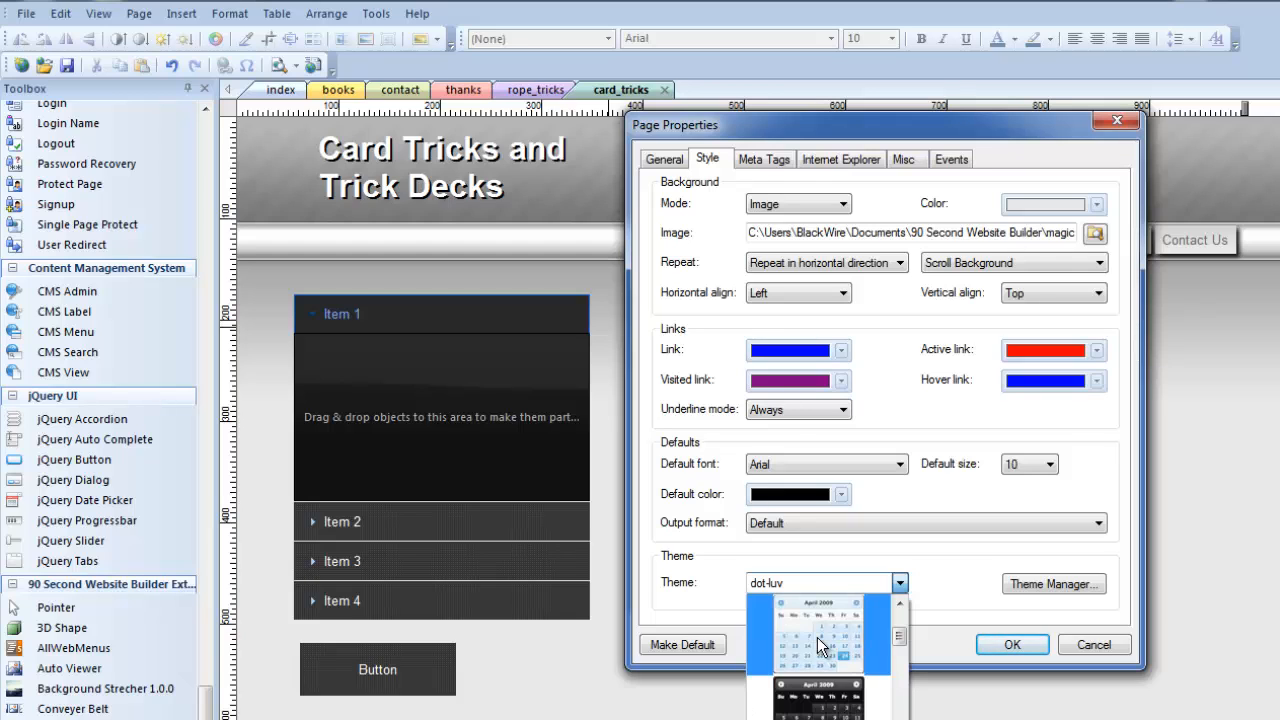
left_click(807, 629)
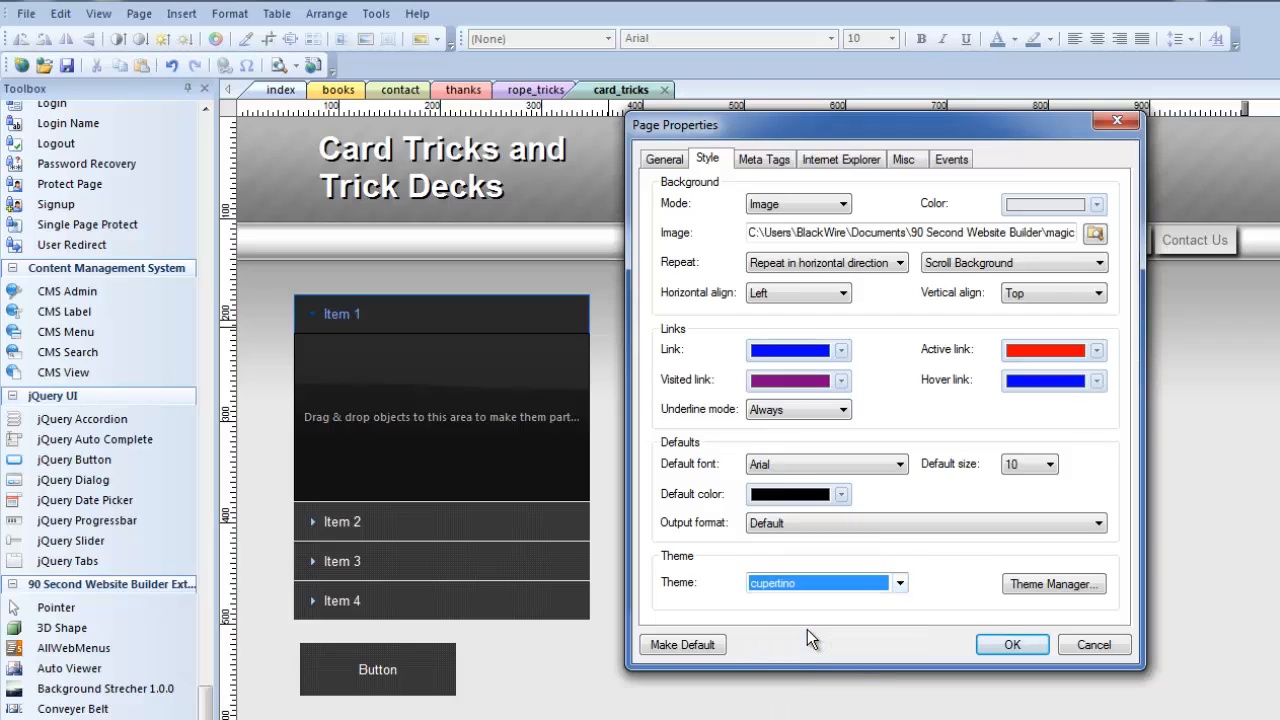
left_click(1030, 645)
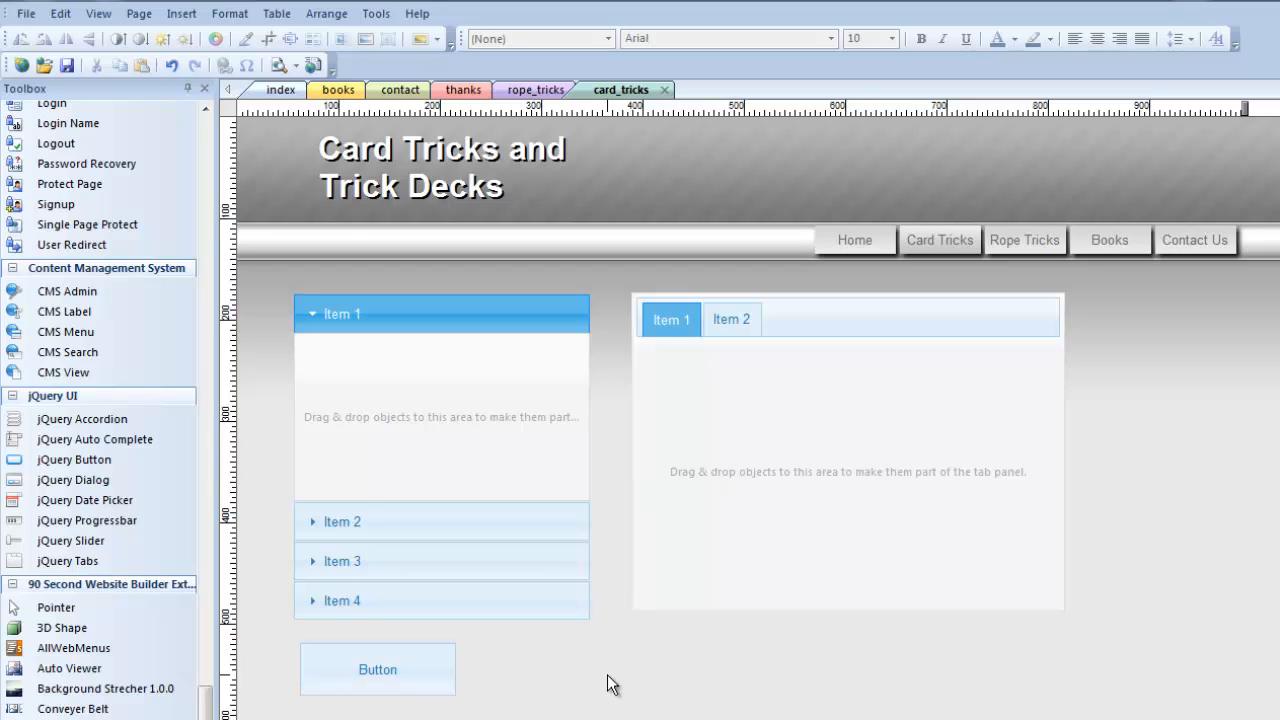
Step: Preview the page in the browser, test the accordion items and the second tab, and close the preview
key("F5")
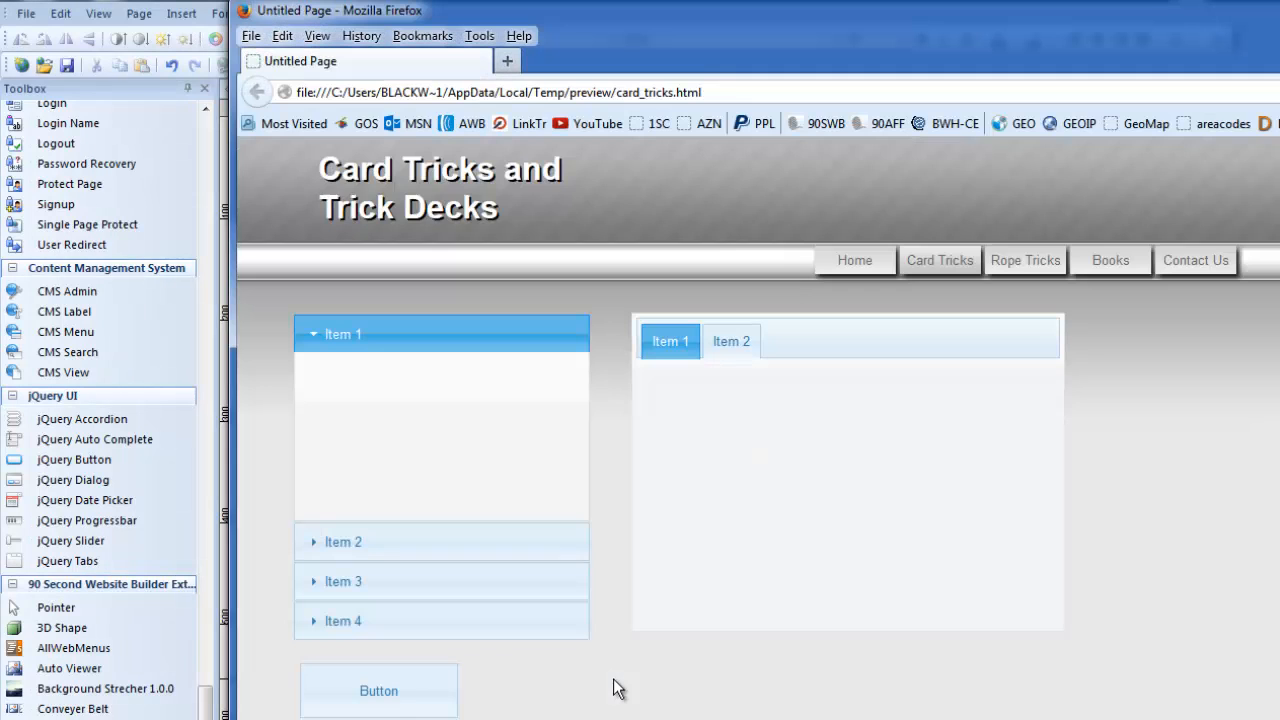
left_click(414, 542)
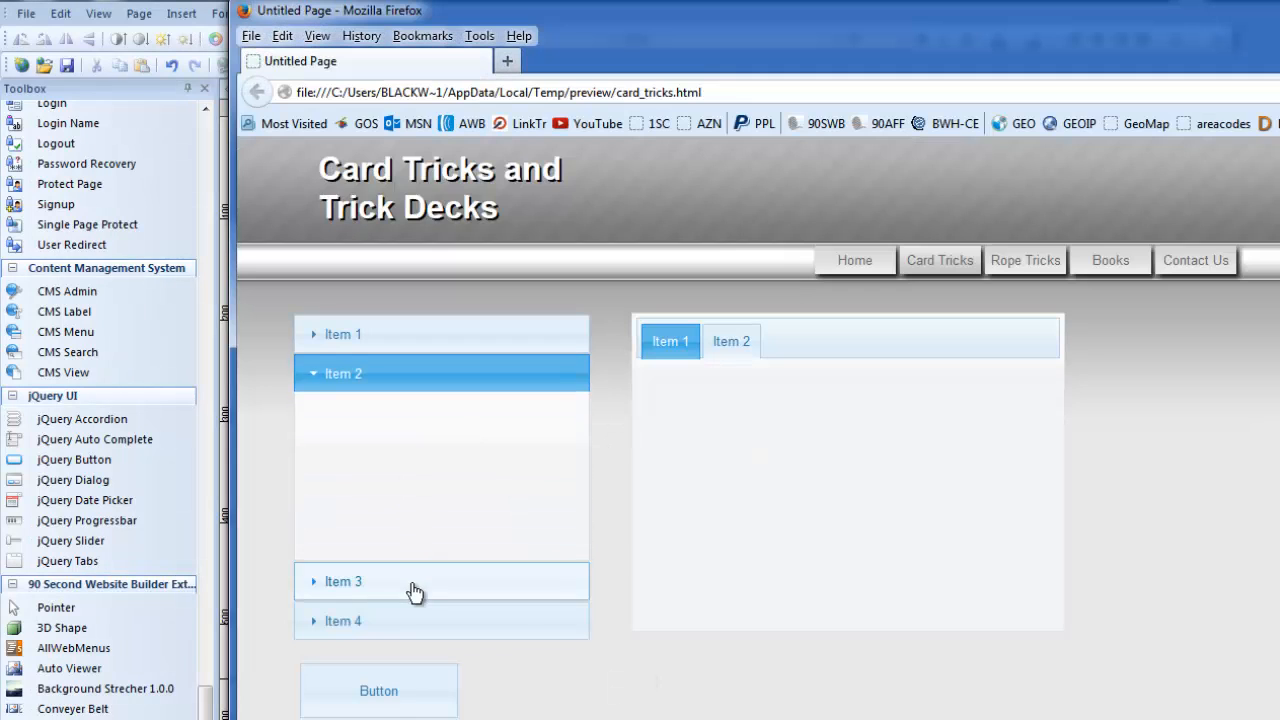
left_click(414, 586)
left_click(414, 624)
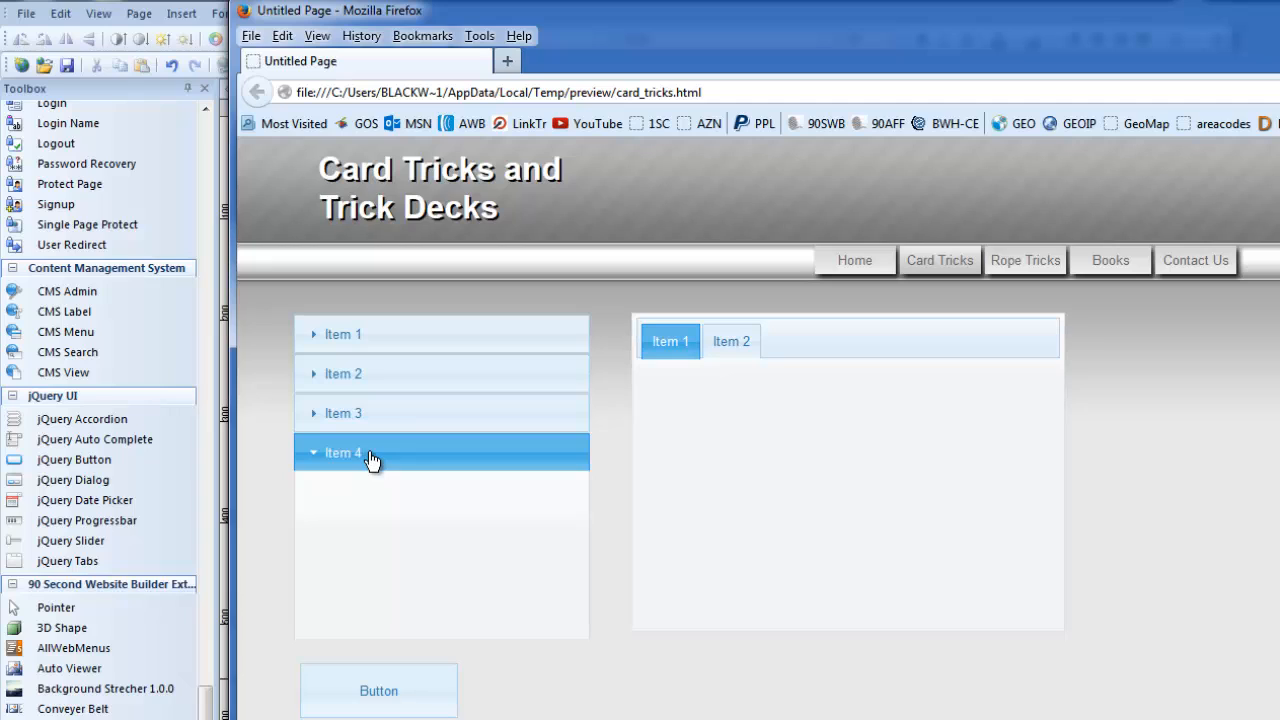
left_click(367, 414)
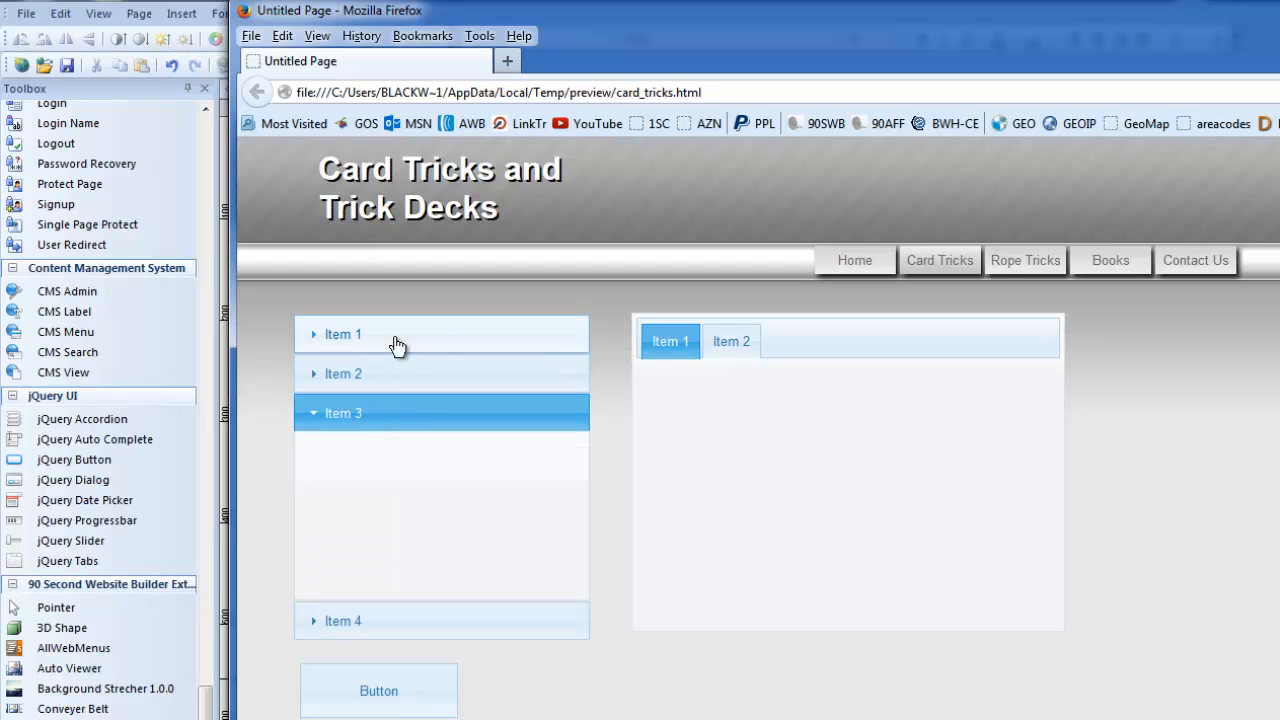
left_click(728, 341)
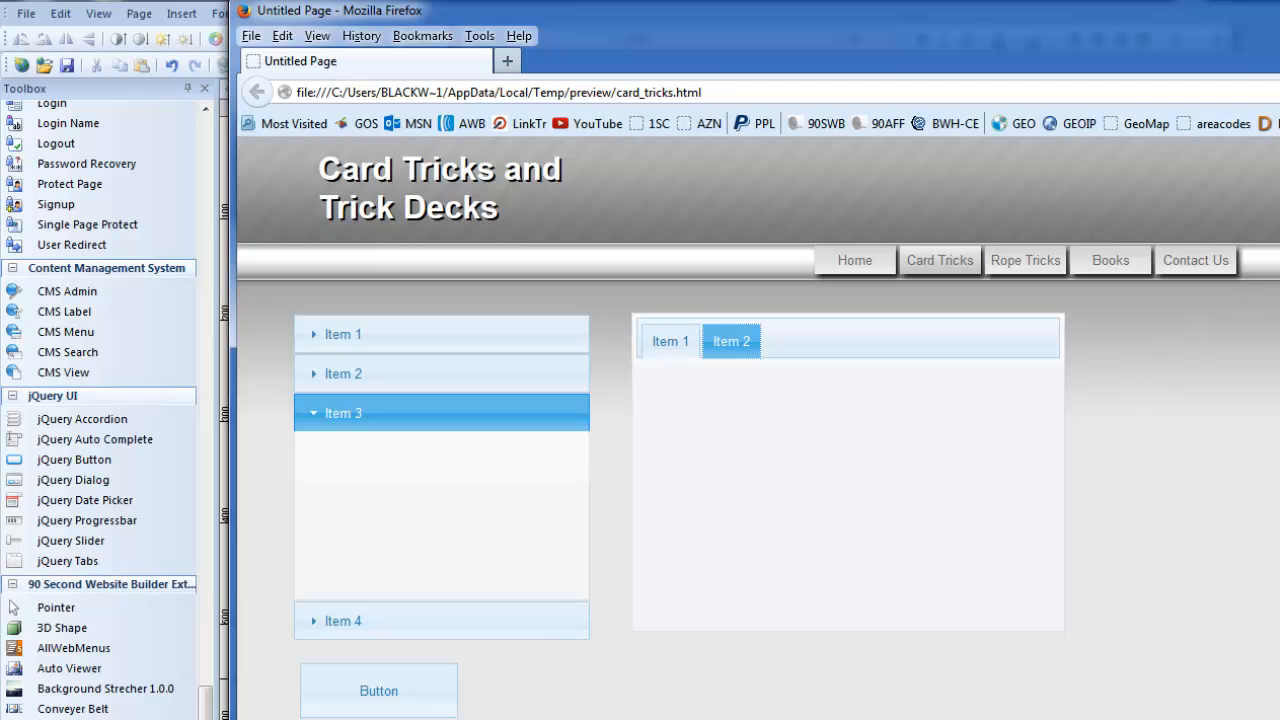
key("alt+F4")
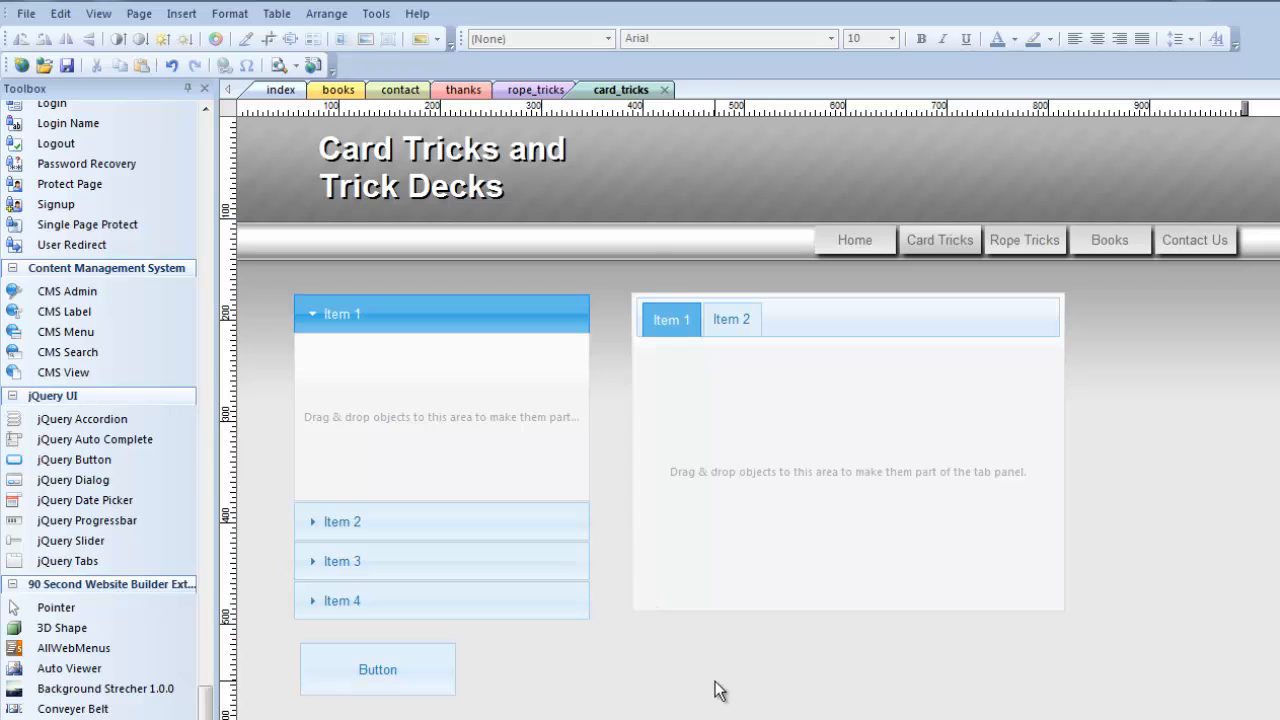
Step: Reopen the style settings in the card_tricks page properties
right_click(589, 690)
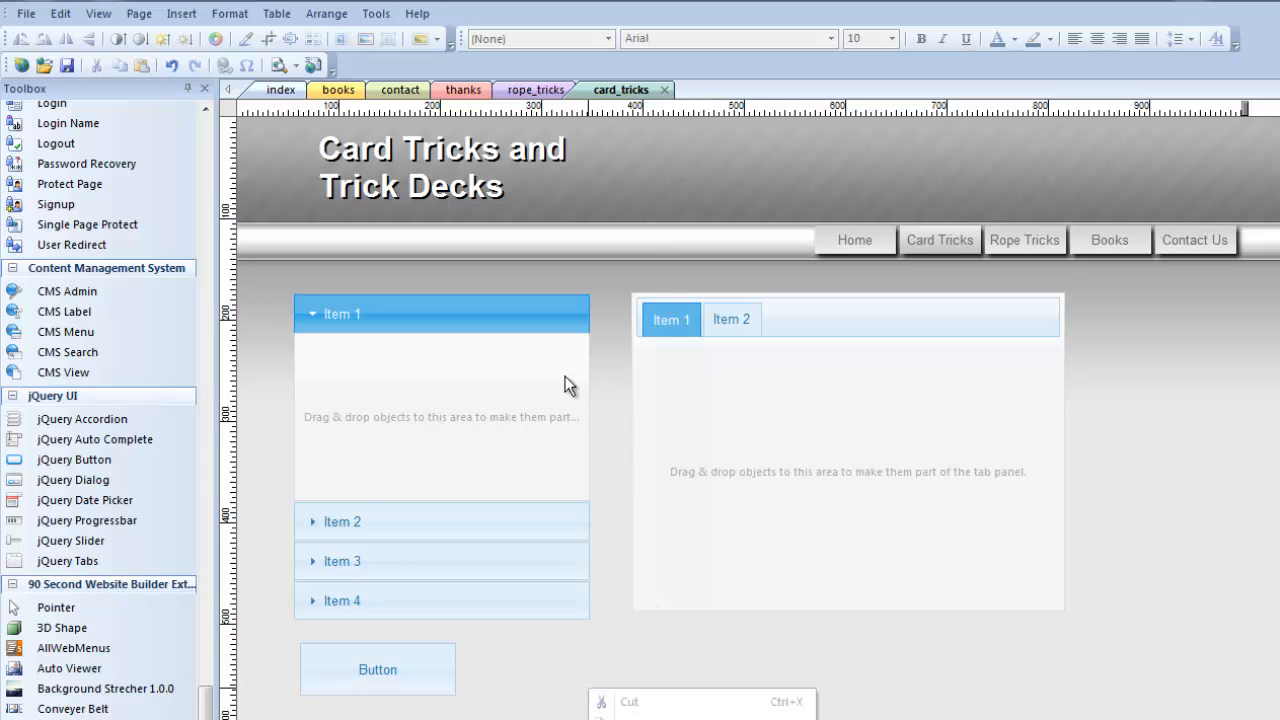
left_click(608, 351)
right_click(608, 324)
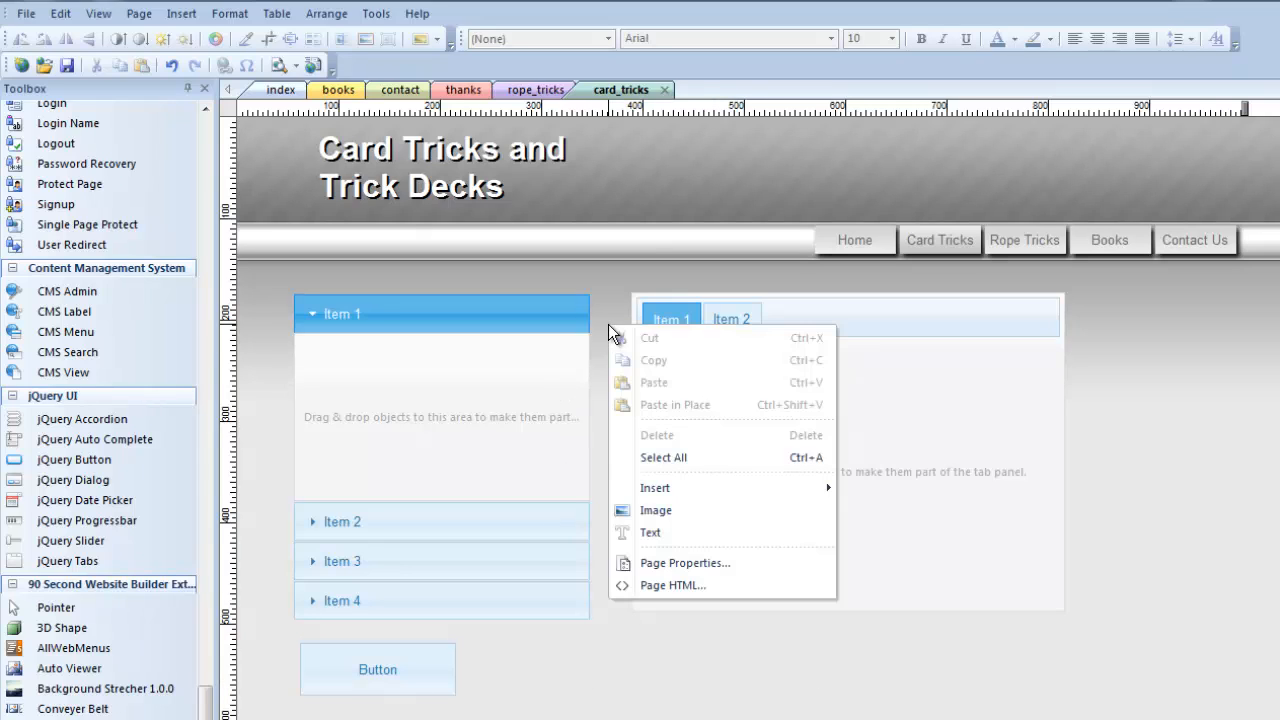
left_click(649, 558)
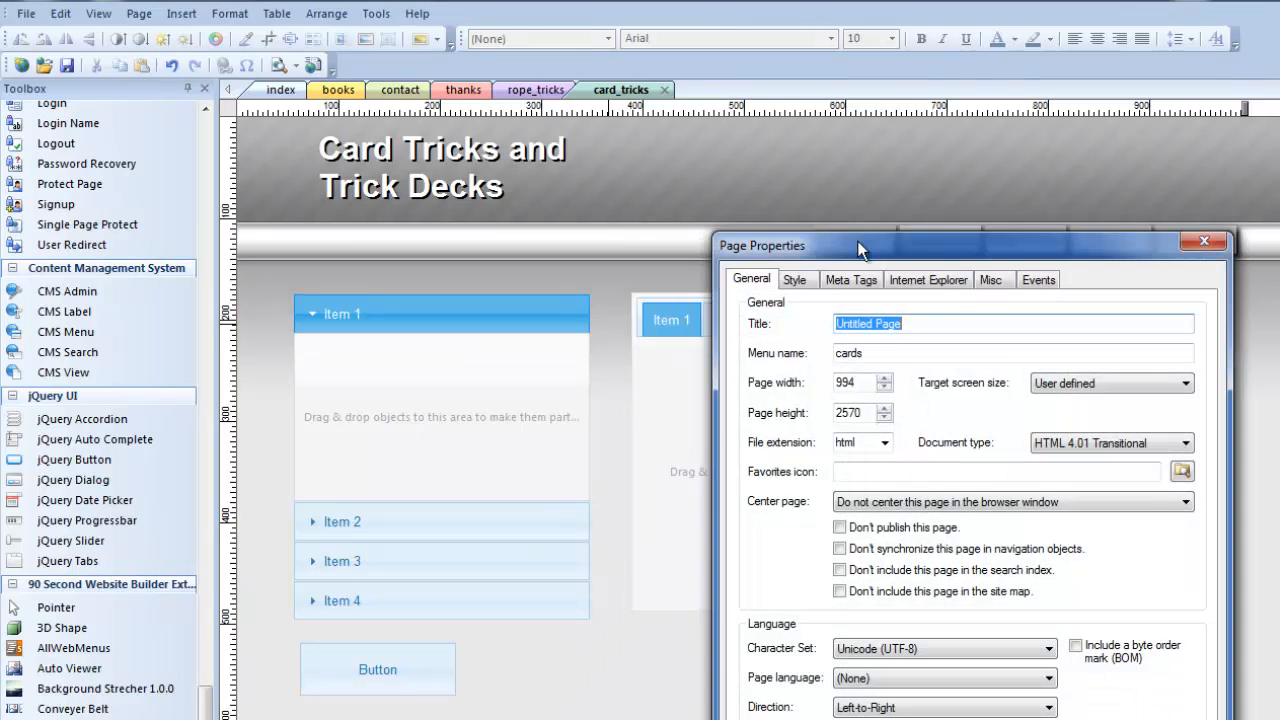
left_click_drag(857, 241, 837, 112)
left_click(779, 146)
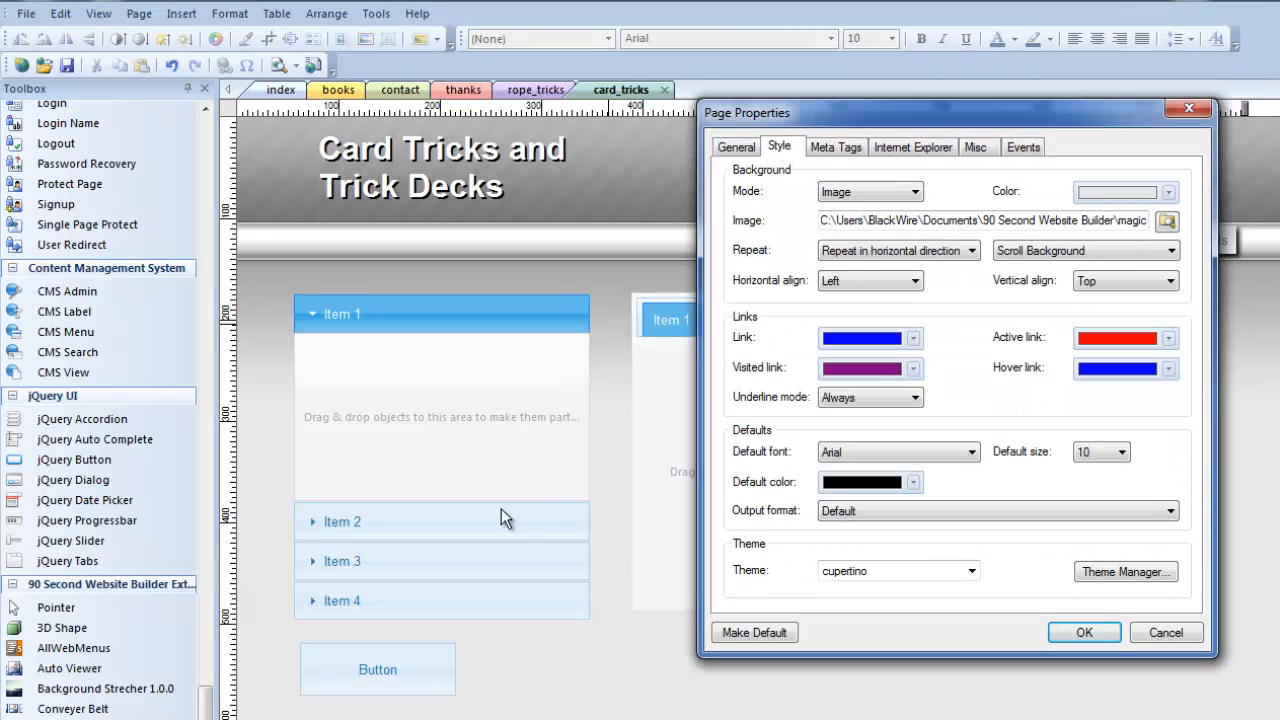
Step: Look through the available page themes and open the Theme Manager
left_click(972, 572)
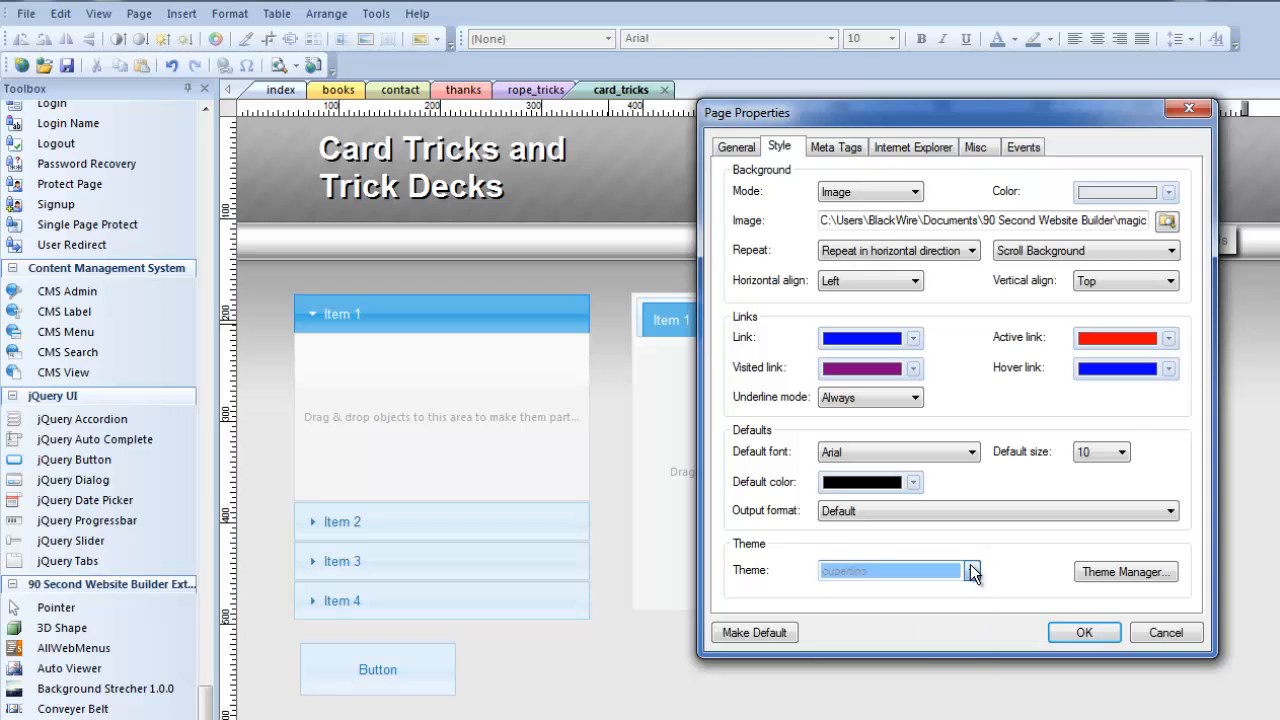
mouse_move(969, 629)
left_mouse_down()
mouse_move(971, 719)
mouse_move(966, 607)
left_mouse_up()
left_click(1004, 571)
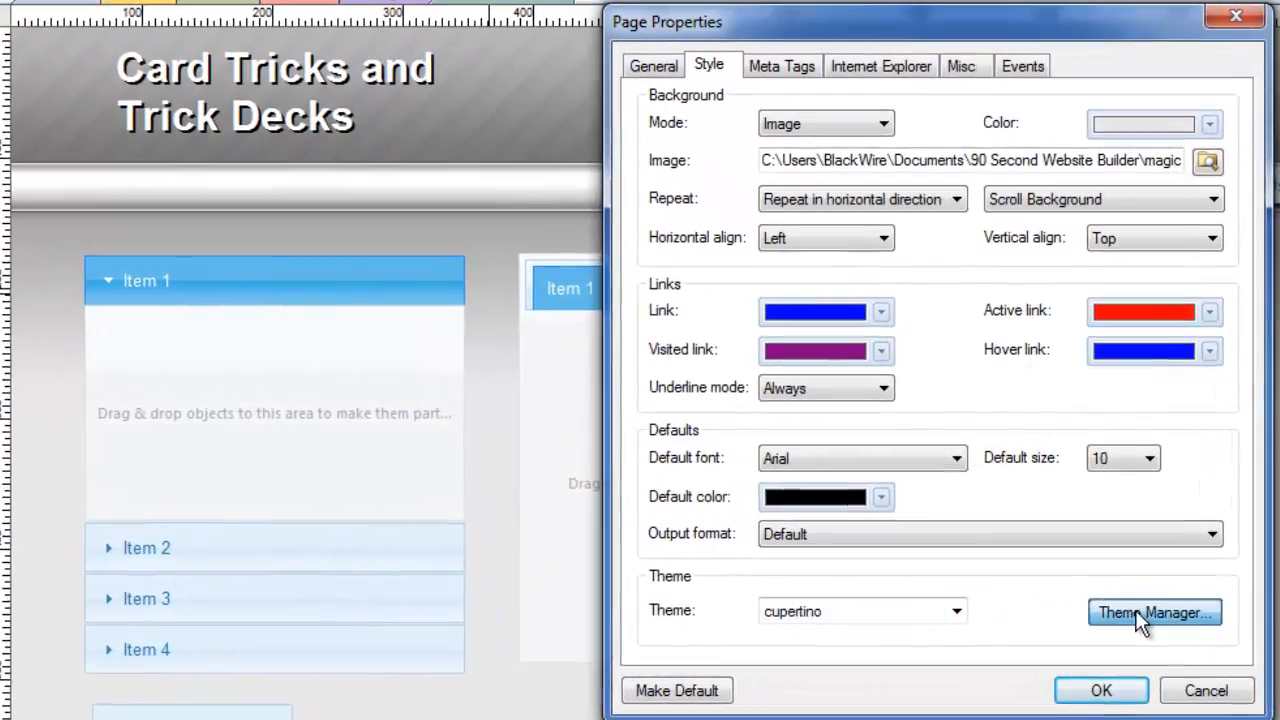
left_click(1136, 608)
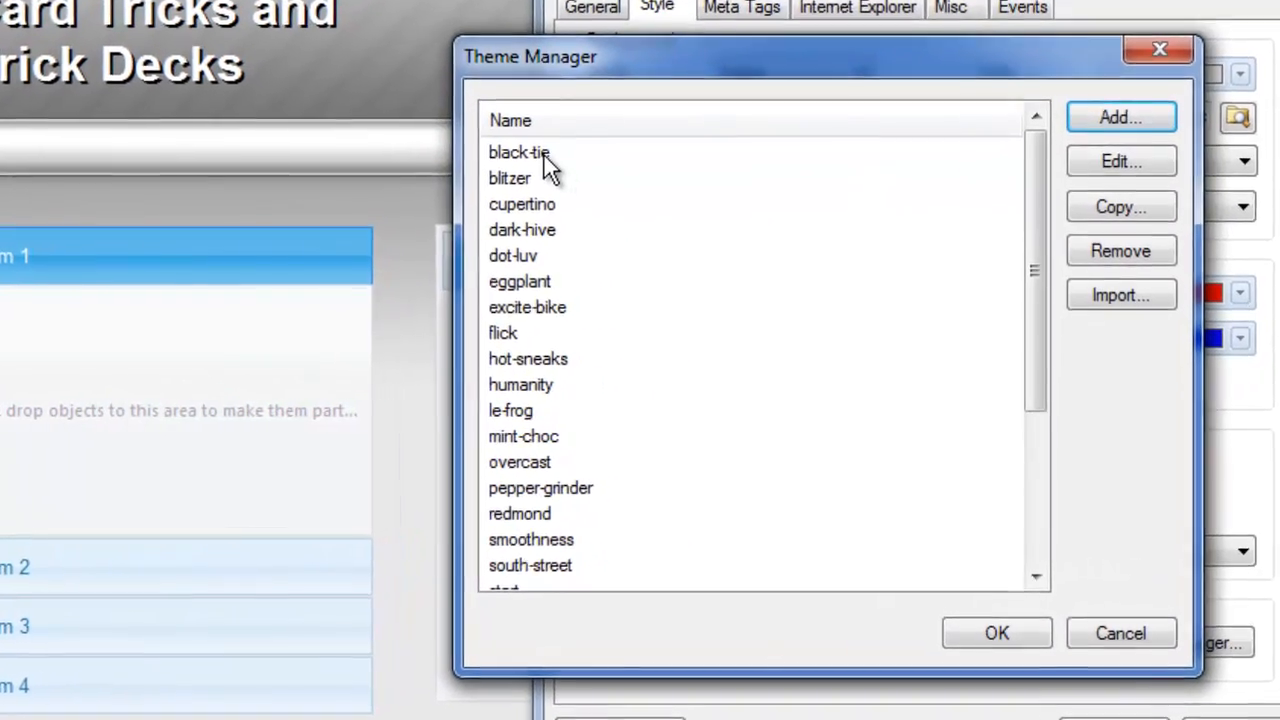
Step: Examine the theme thumbnails one by one from black-tie through le-frog in the Theme Manager
left_click(665, 171)
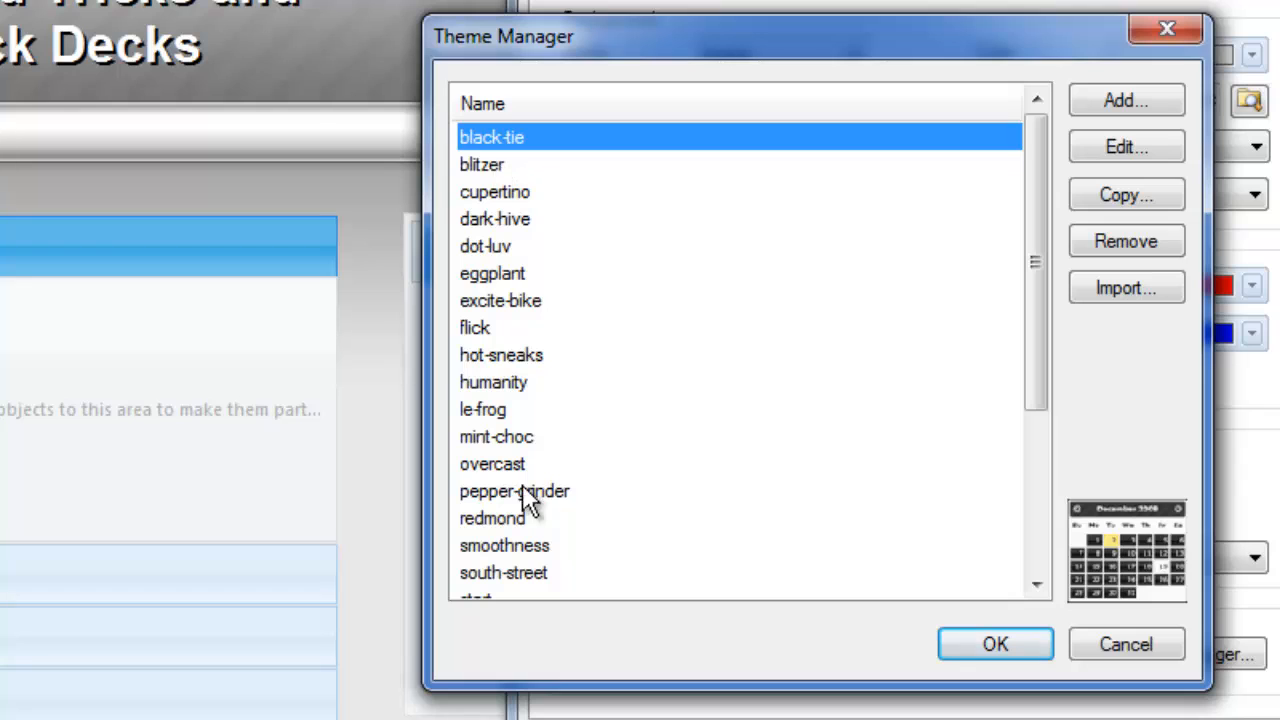
left_click(483, 168)
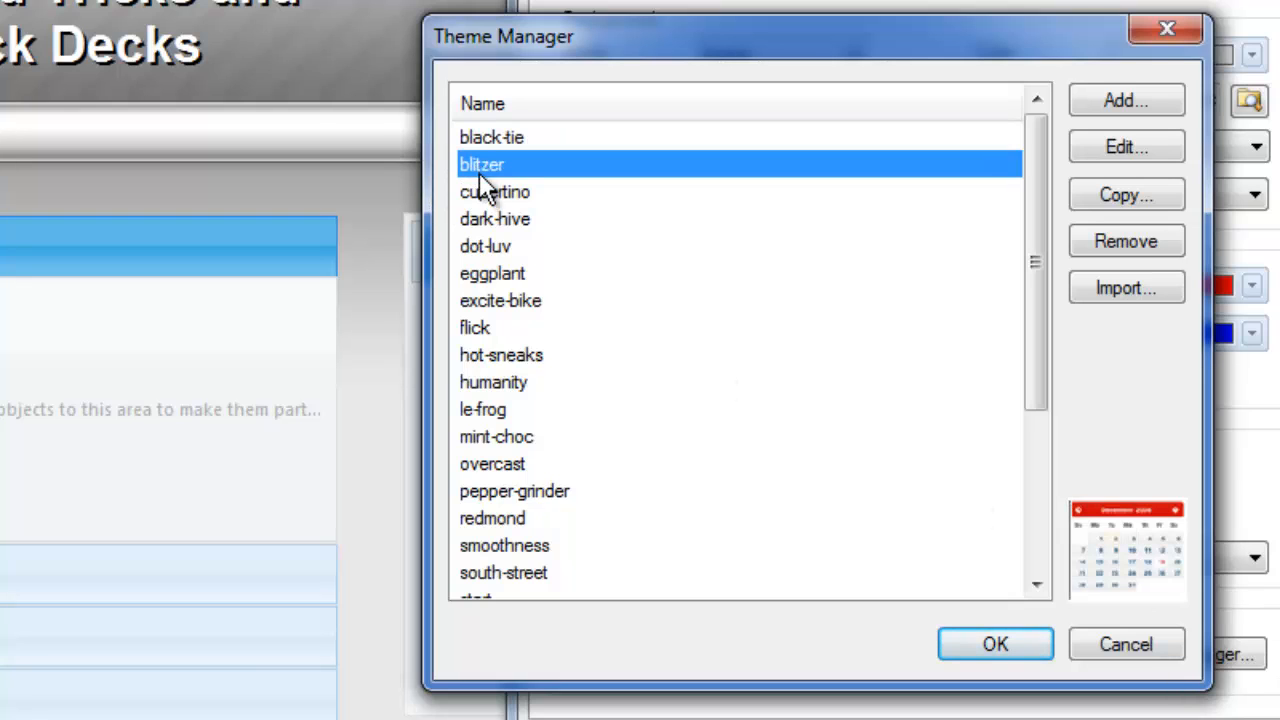
left_click(497, 193)
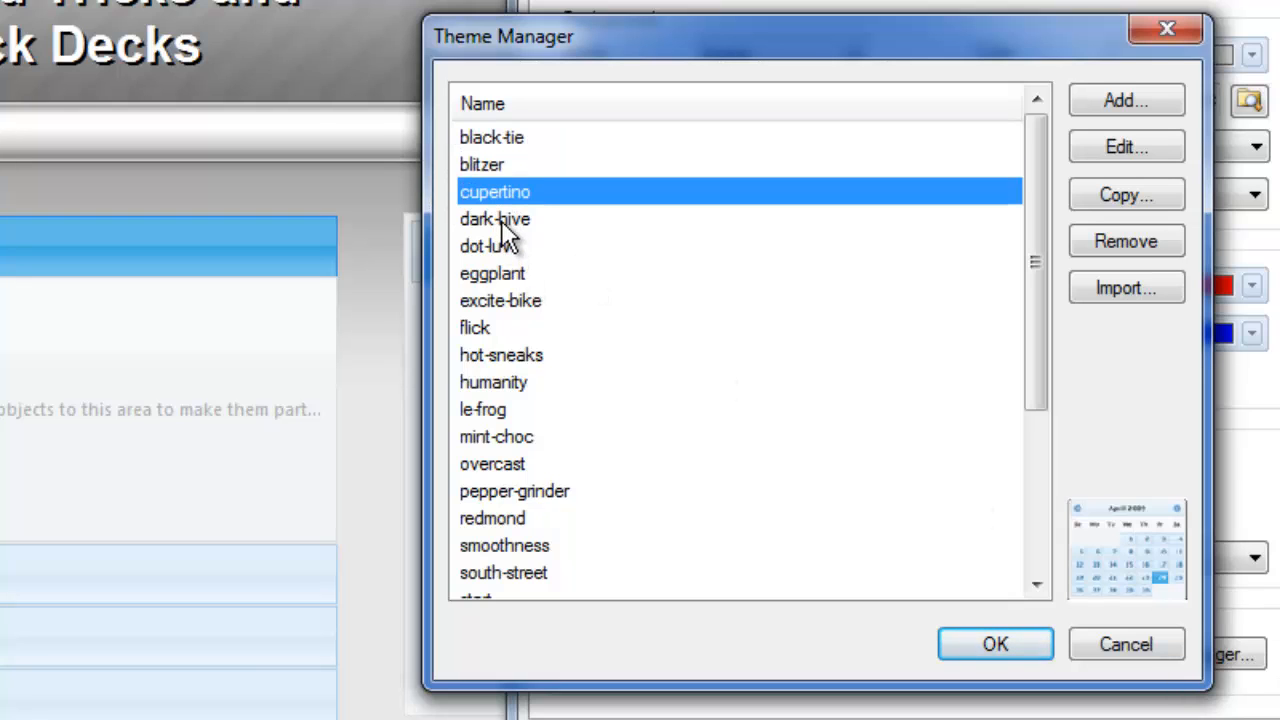
left_click(501, 220)
left_click(501, 247)
left_click(500, 276)
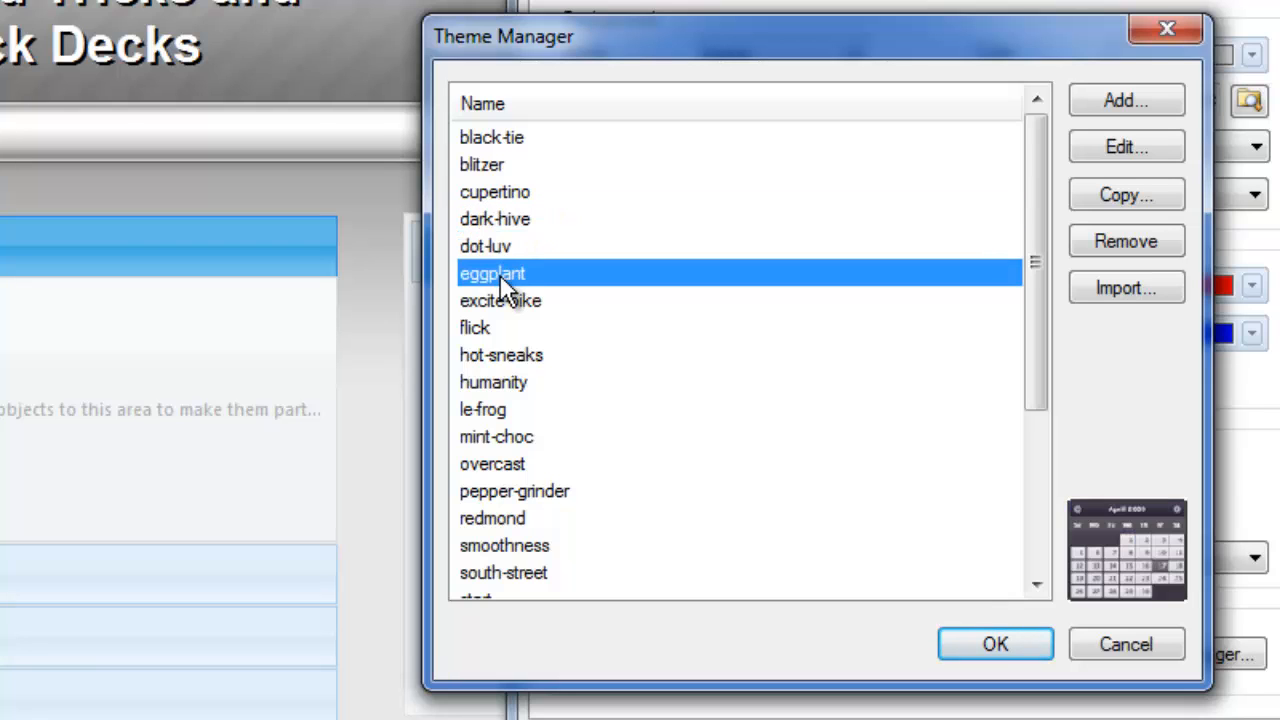
left_click(488, 303)
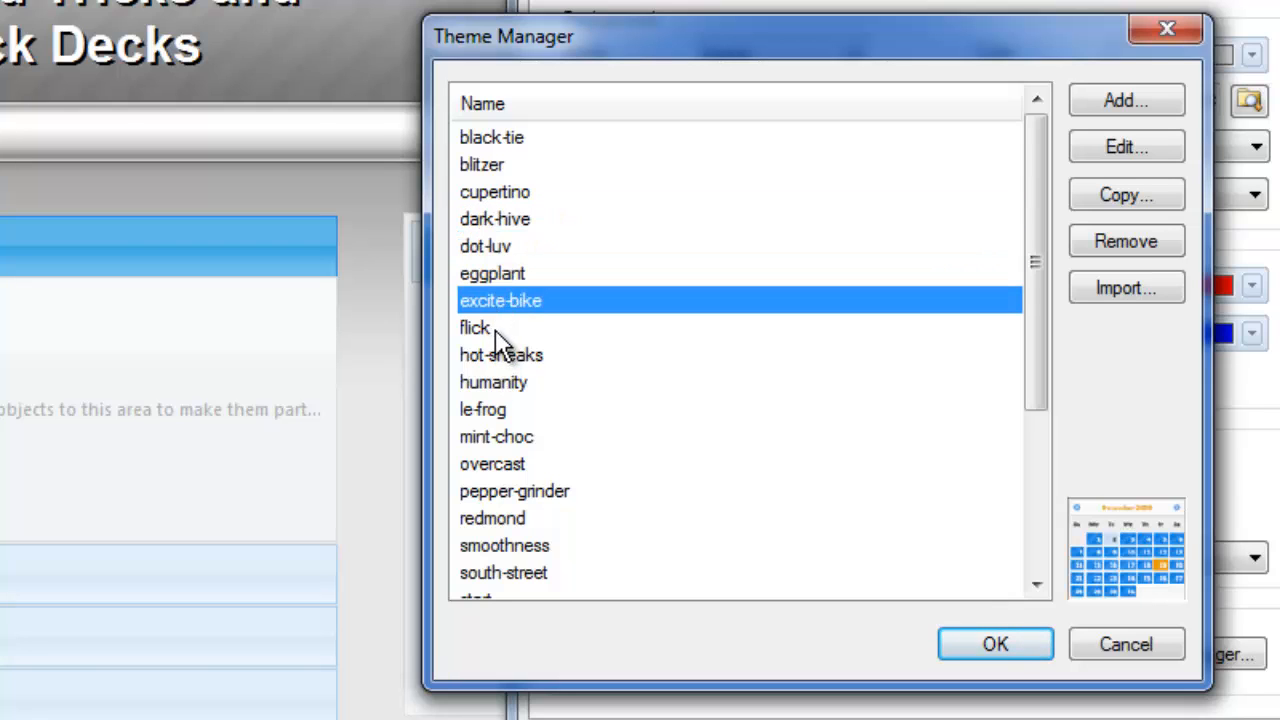
left_click(497, 335)
left_click(503, 360)
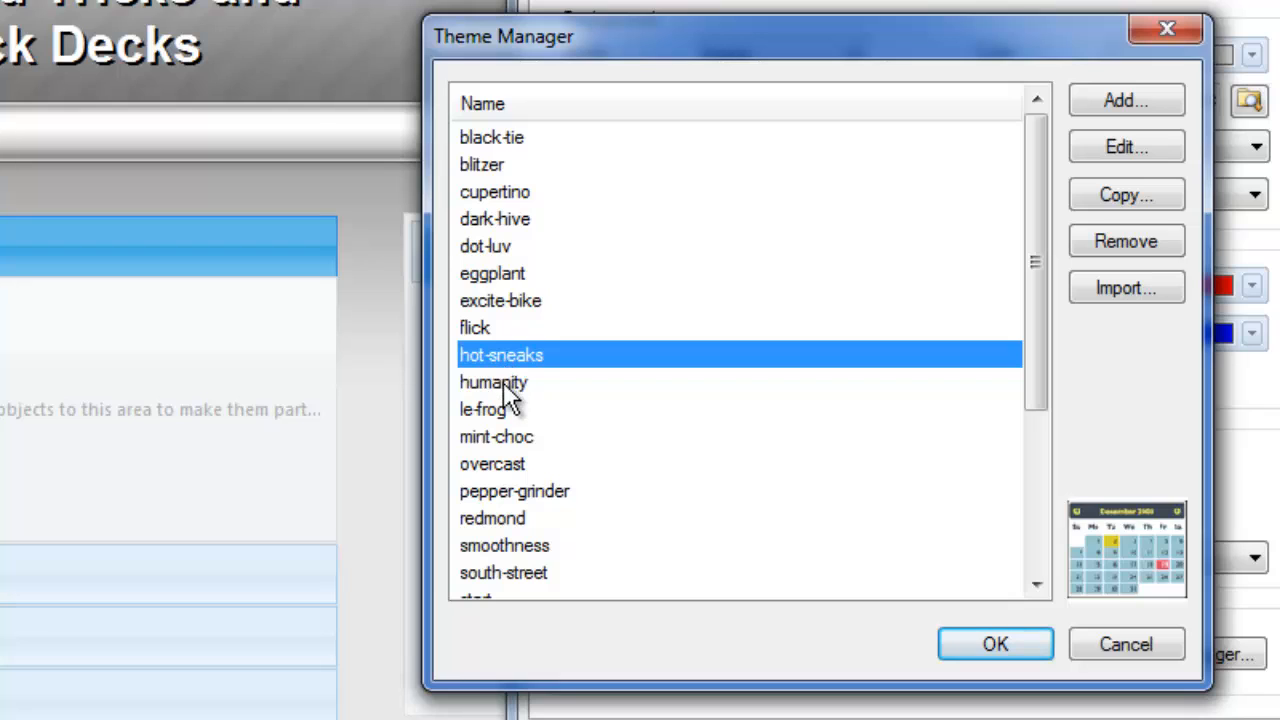
left_click(506, 388)
left_click(499, 412)
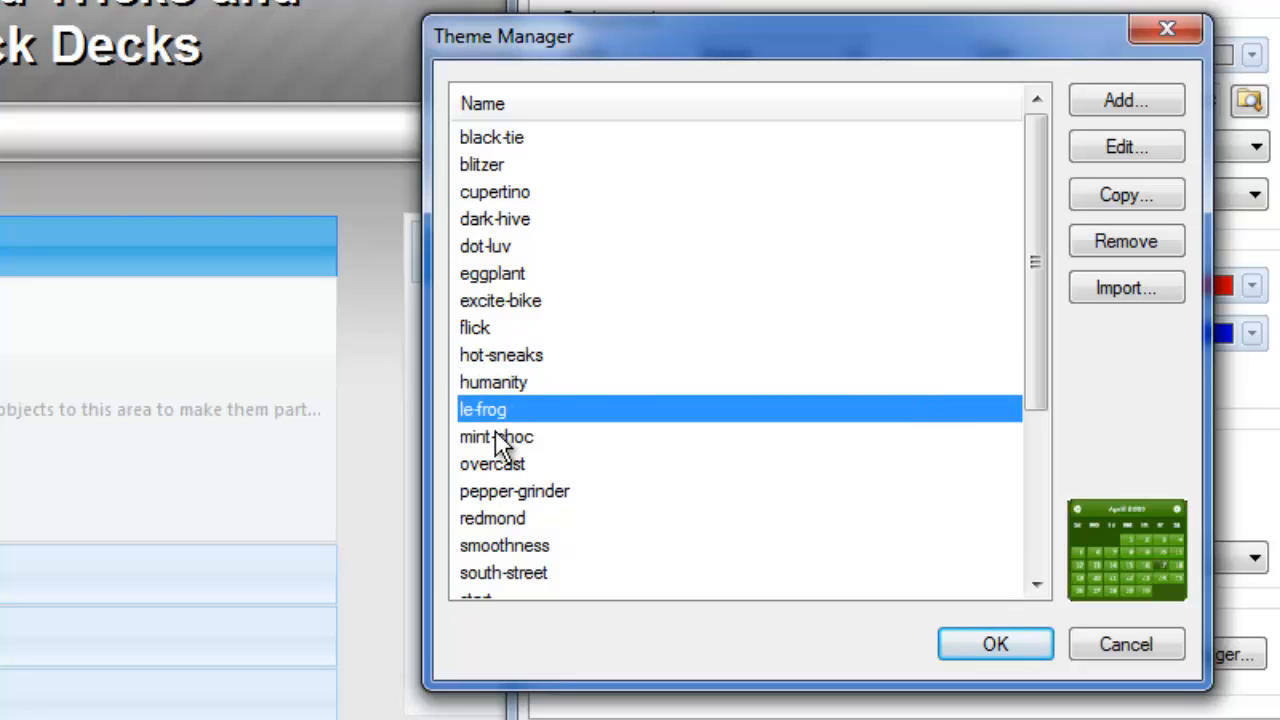
Step: Create a copy of the mint-choc theme and open the copy's name for editing
left_click(497, 438)
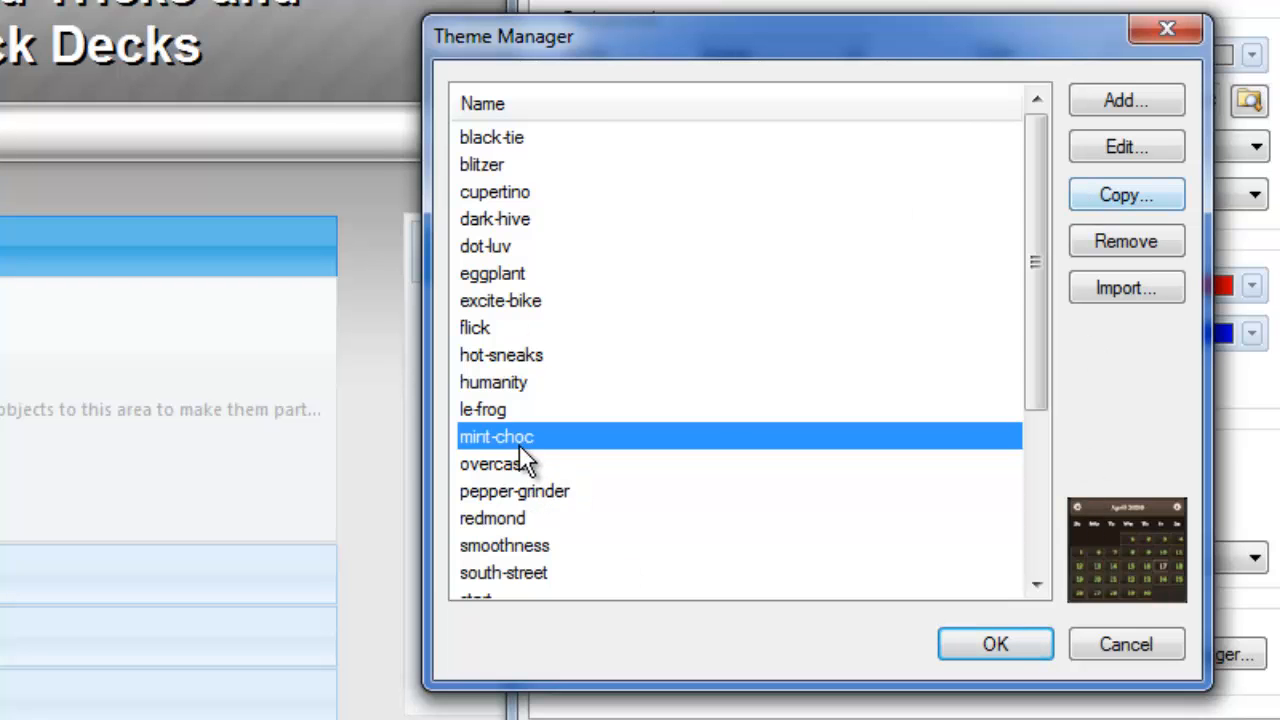
left_click(1120, 196)
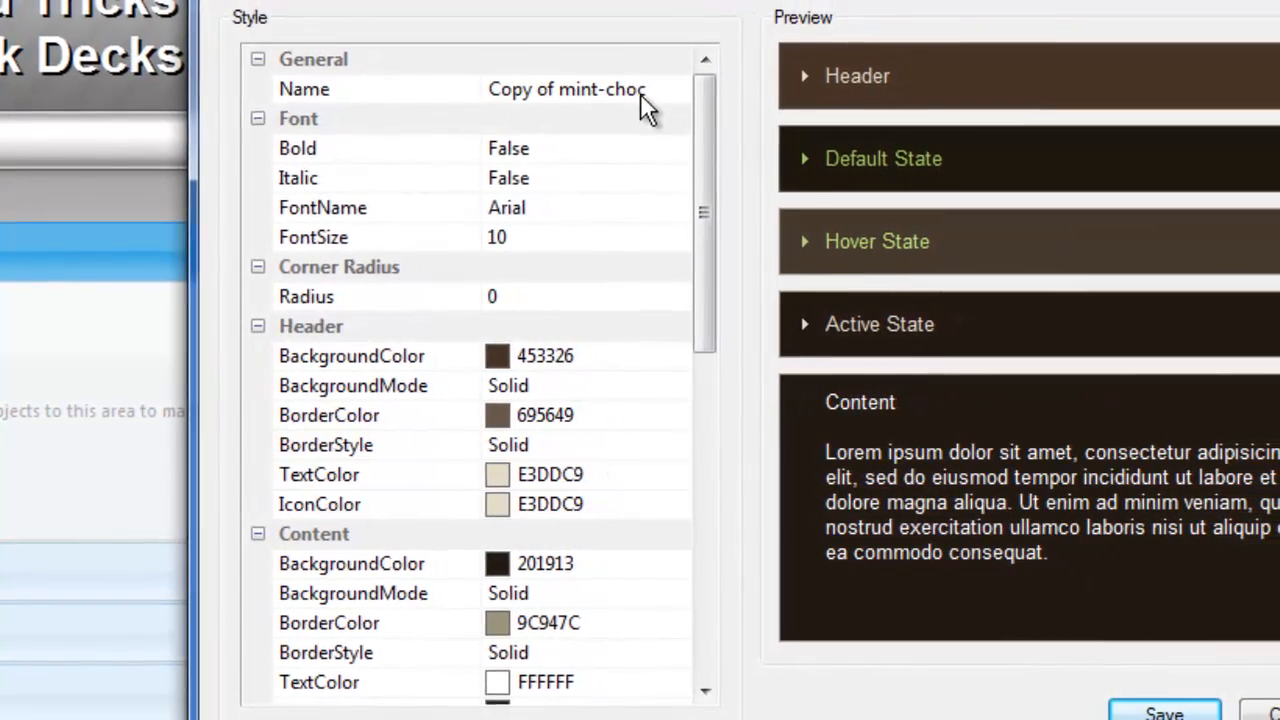
left_click(660, 87)
left_click_drag(631, 96, 465, 99)
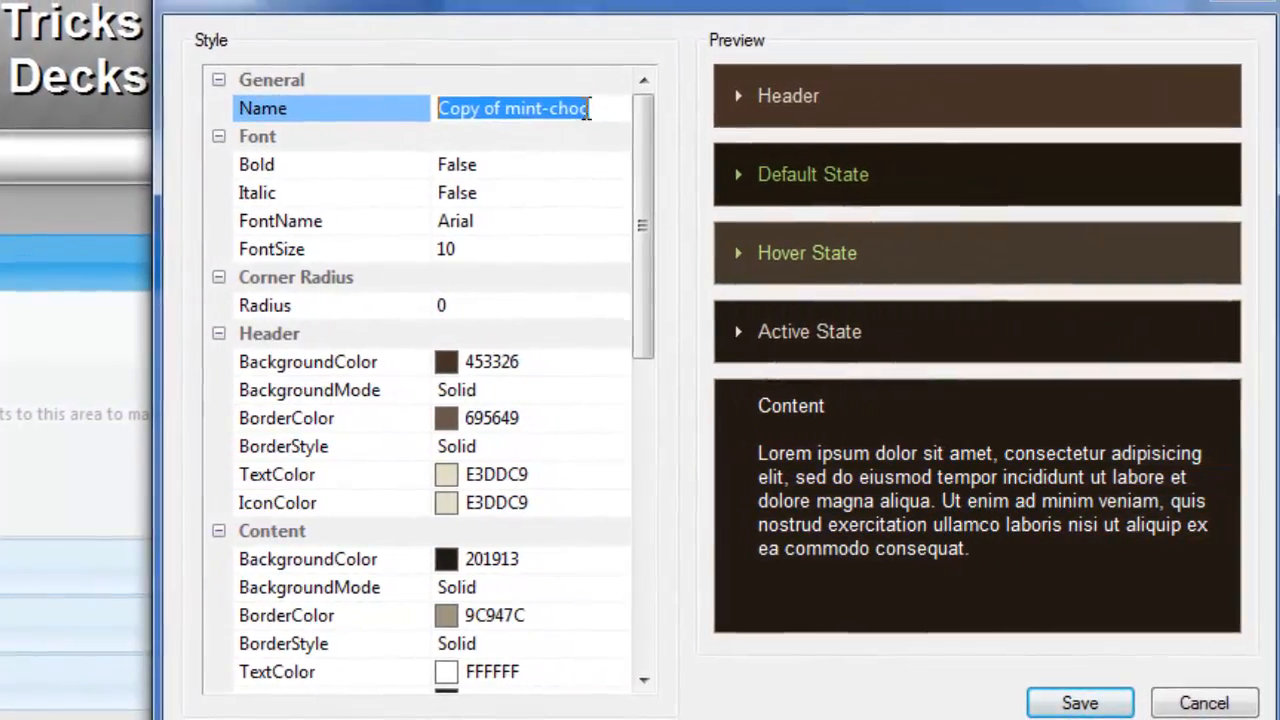
left_click(606, 107)
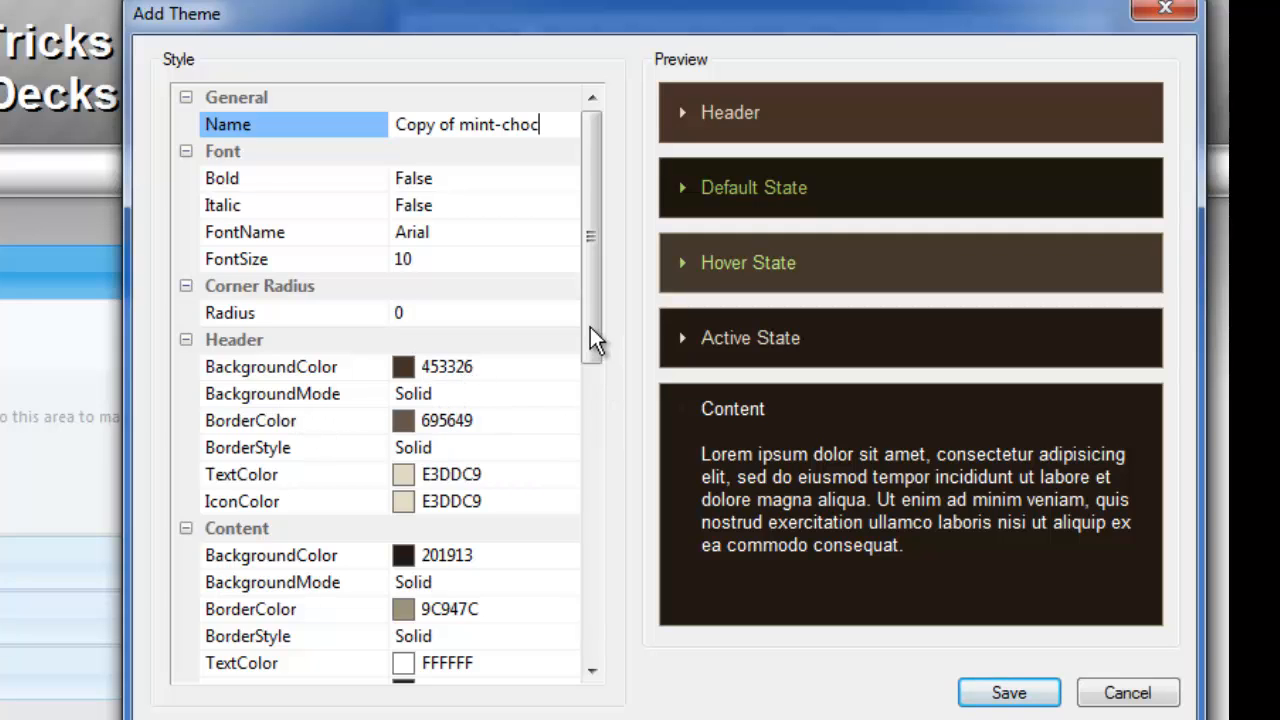
Step: Review the font, corner, header, content and clickable-state settings of the mint-choc copy, and discard the copy
left_click_drag(592, 346, 592, 370)
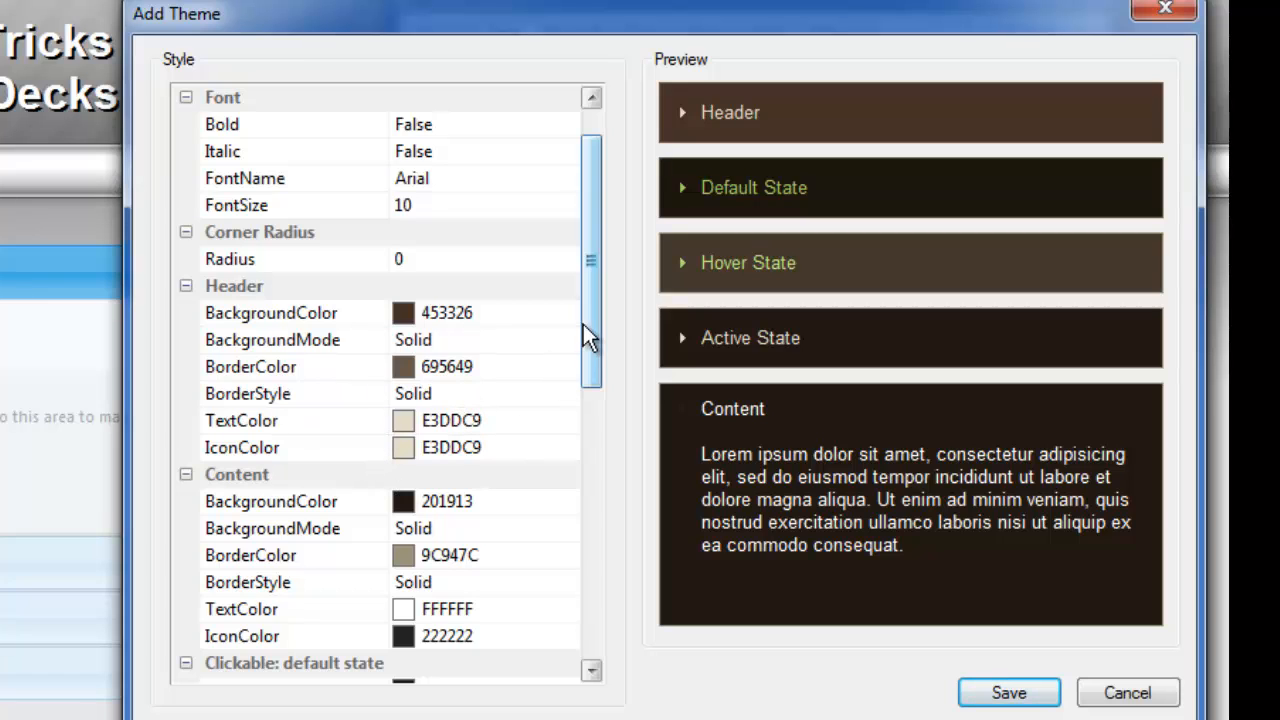
left_click_drag(588, 337, 591, 397)
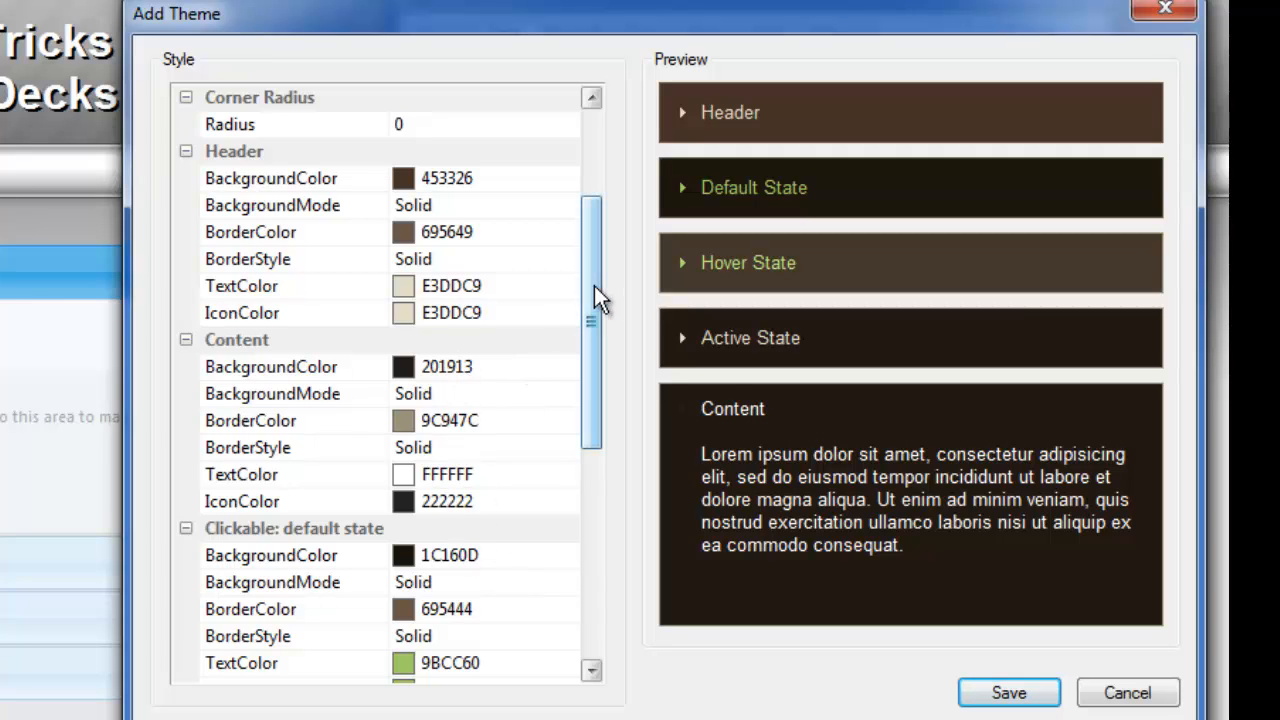
left_click_drag(597, 297, 594, 358)
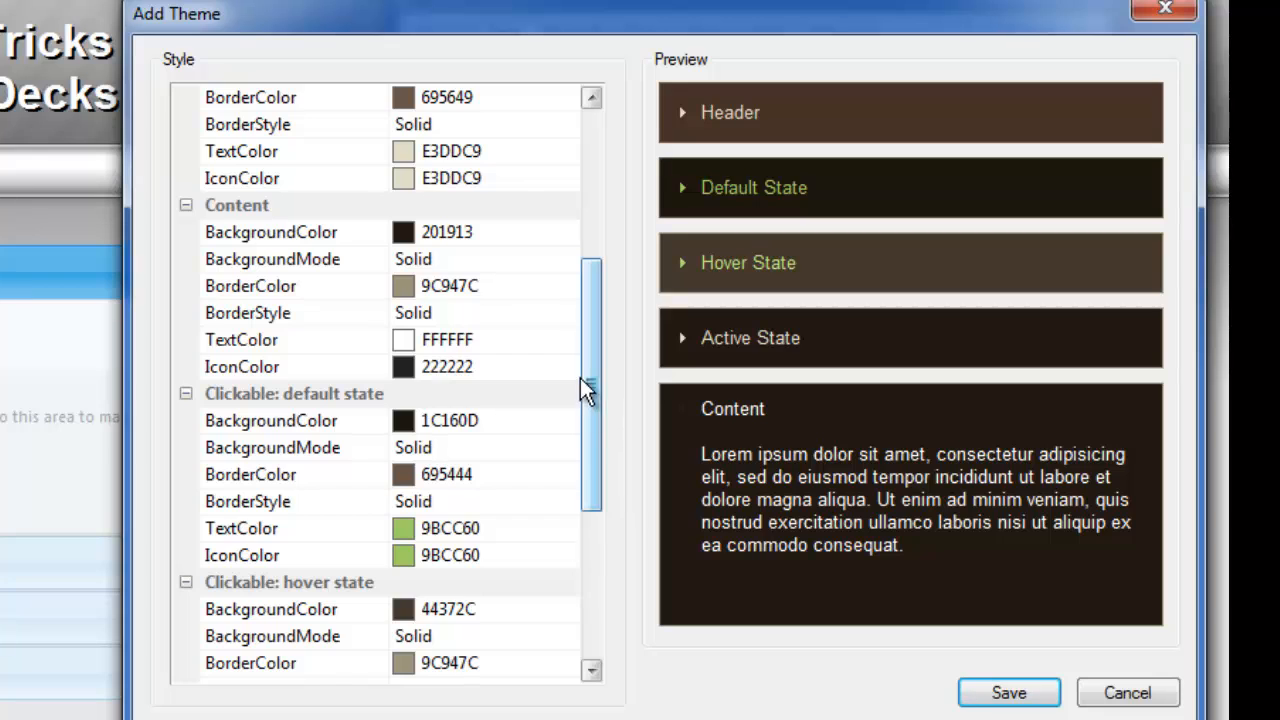
left_click_drag(588, 372, 597, 449)
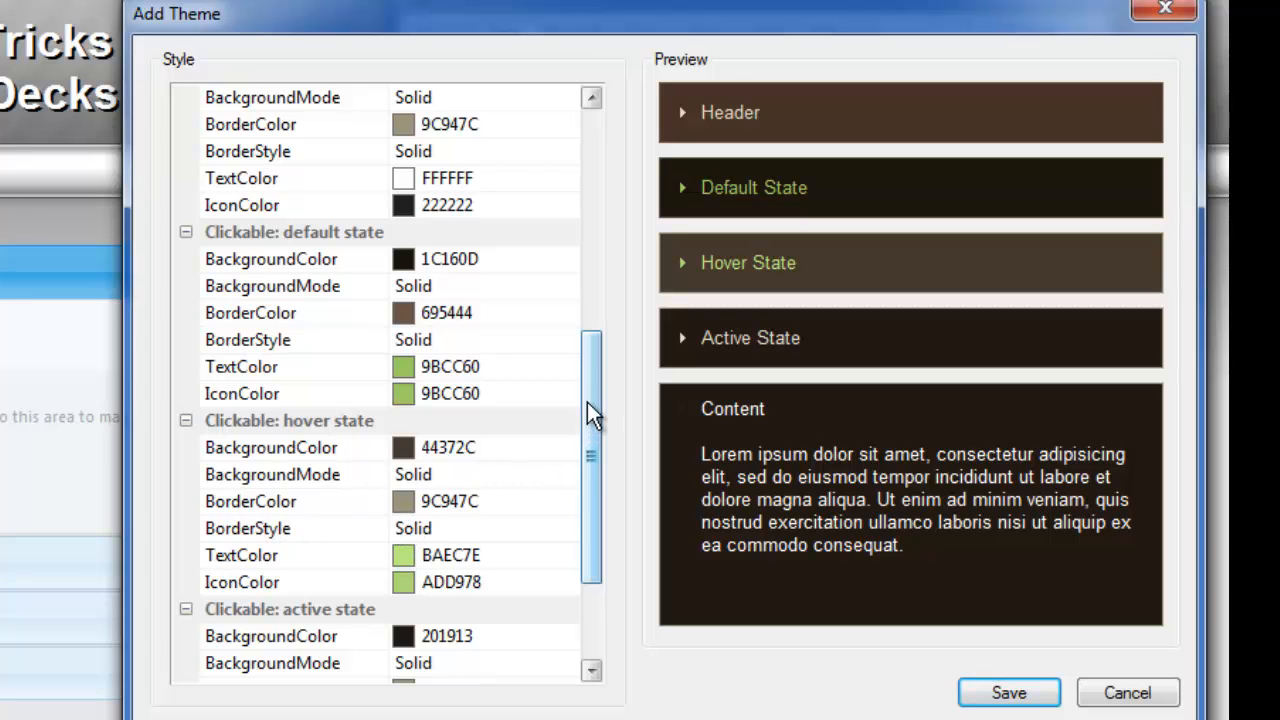
left_click_drag(589, 406, 596, 161)
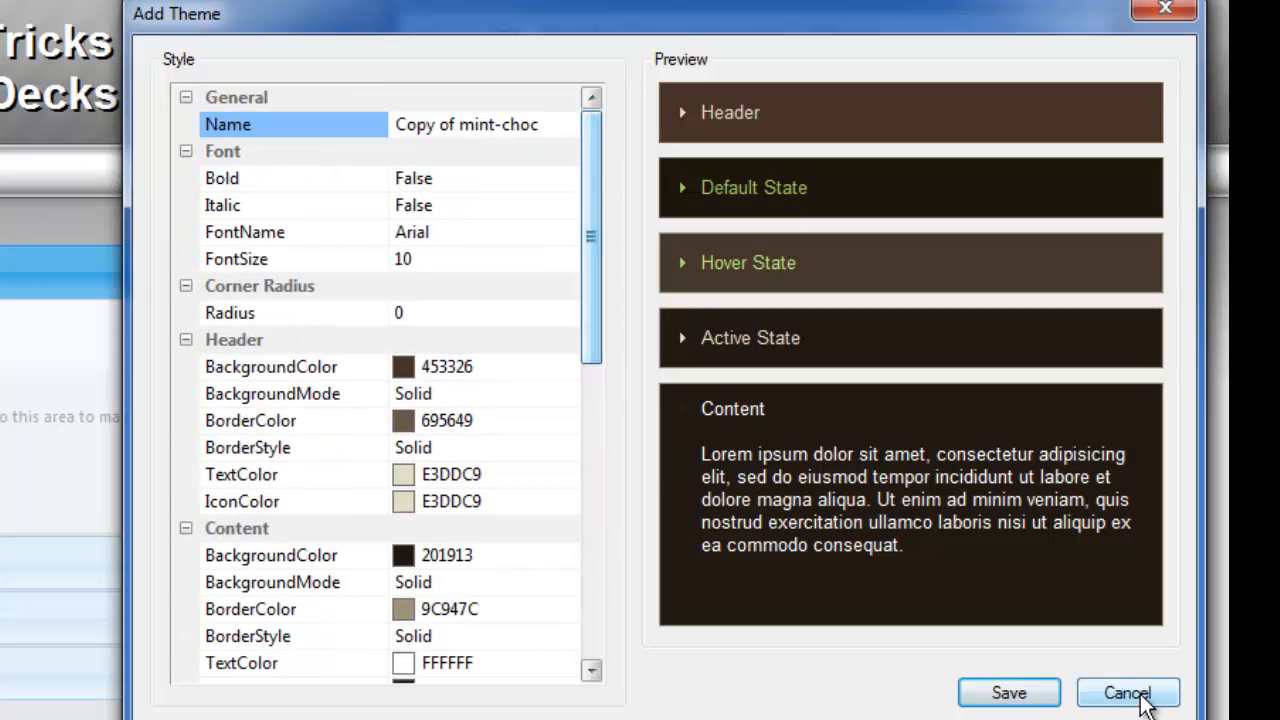
left_click(1140, 703)
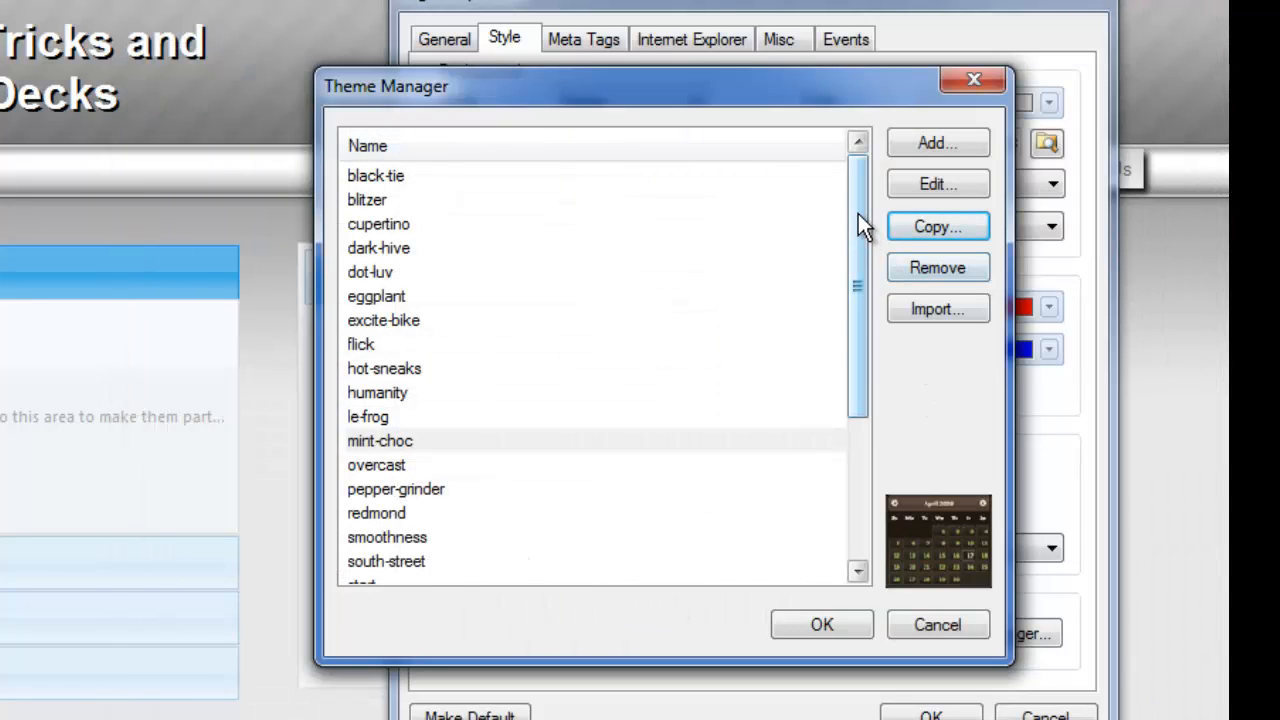
Step: Examine the style settings of the custom blackwire theme, and leave the Theme Manager without saving anything
left_click_drag(858, 213, 879, 440)
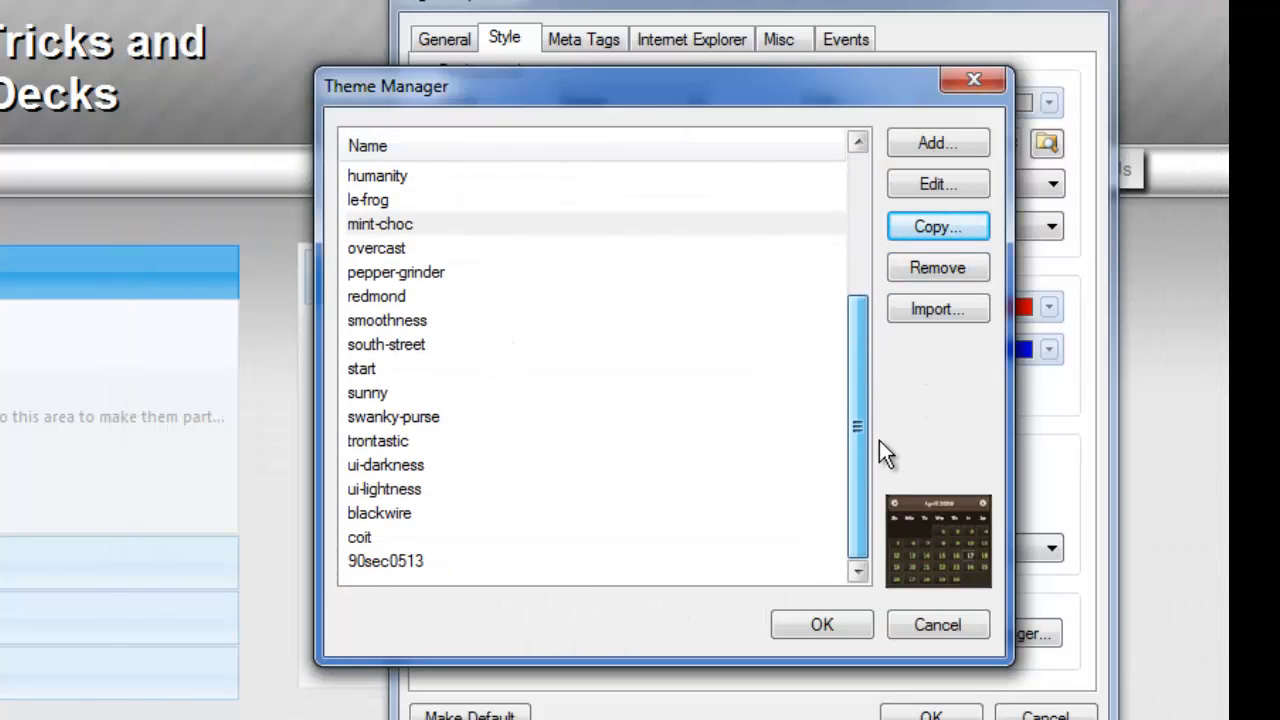
left_click(370, 514)
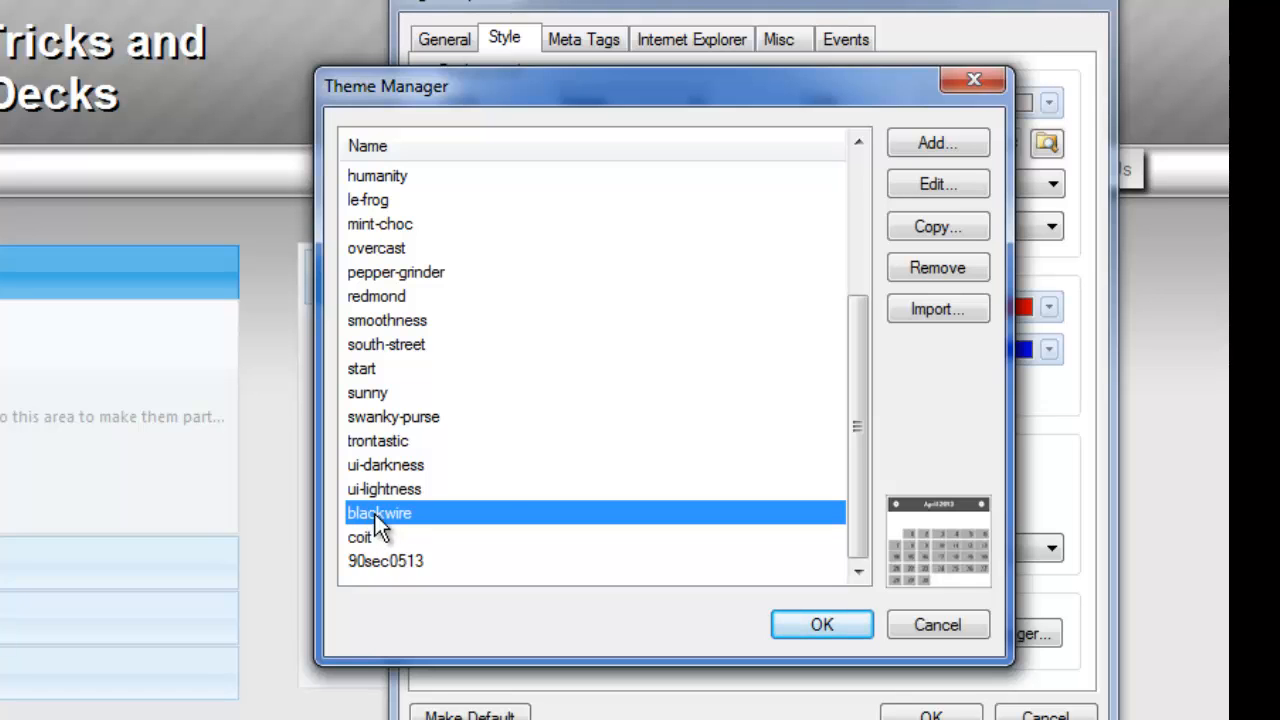
left_click(946, 186)
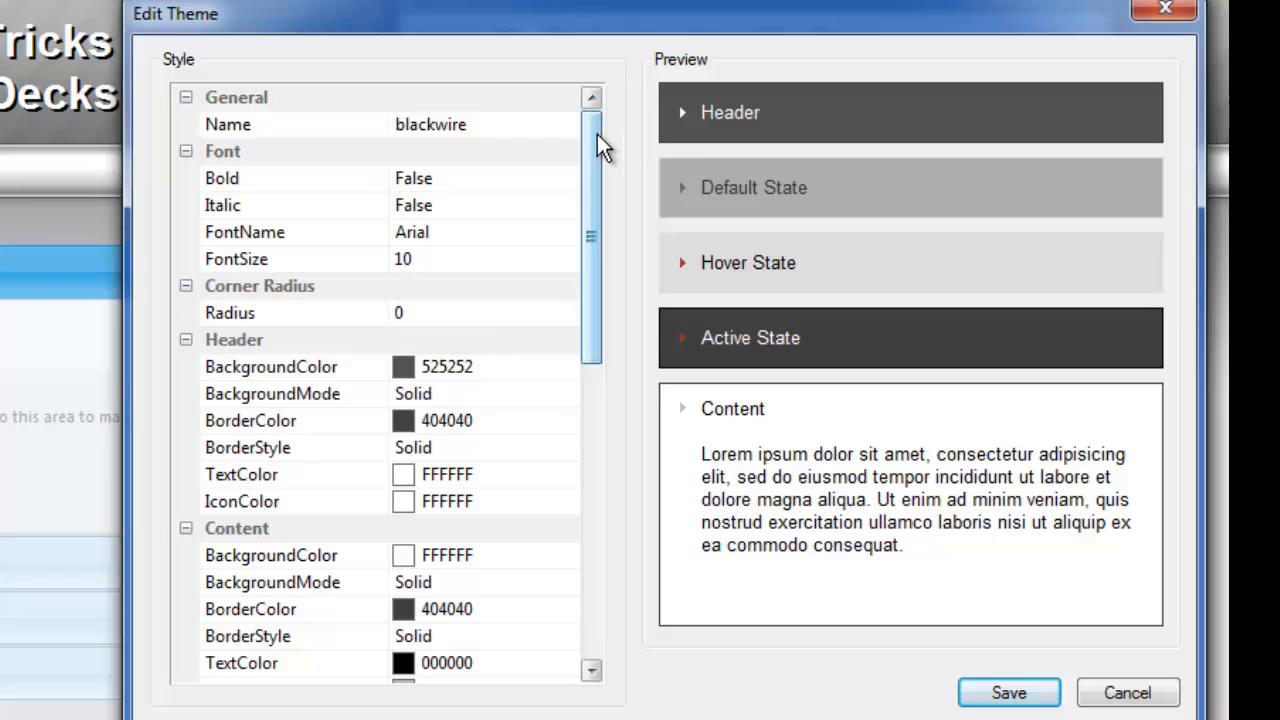
left_click_drag(600, 148, 606, 466)
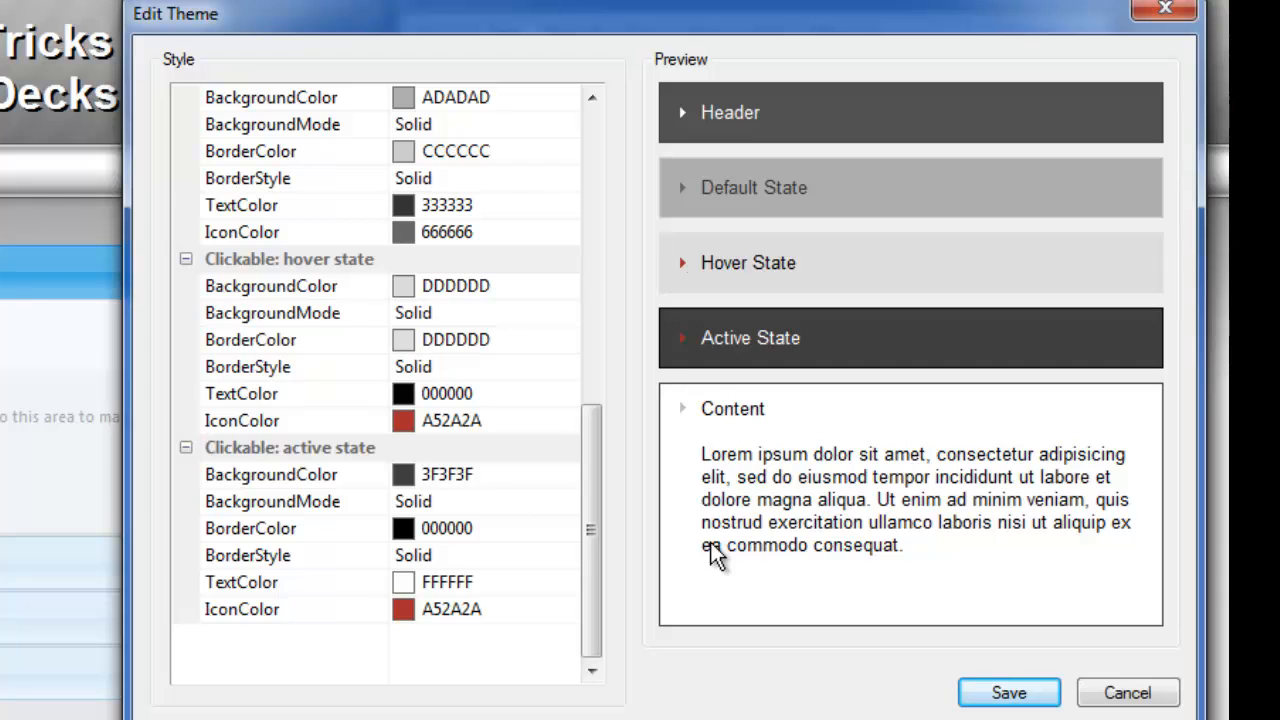
left_click_drag(595, 432, 606, 135)
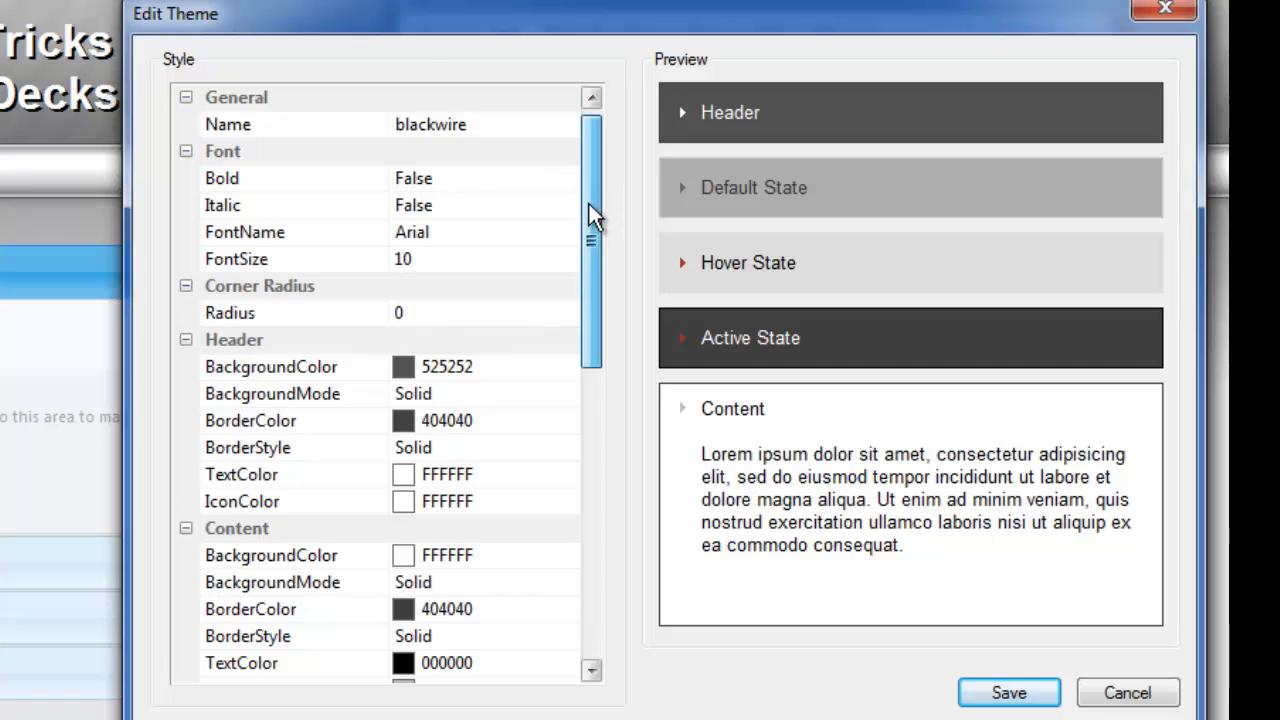
left_click_drag(589, 206, 594, 440)
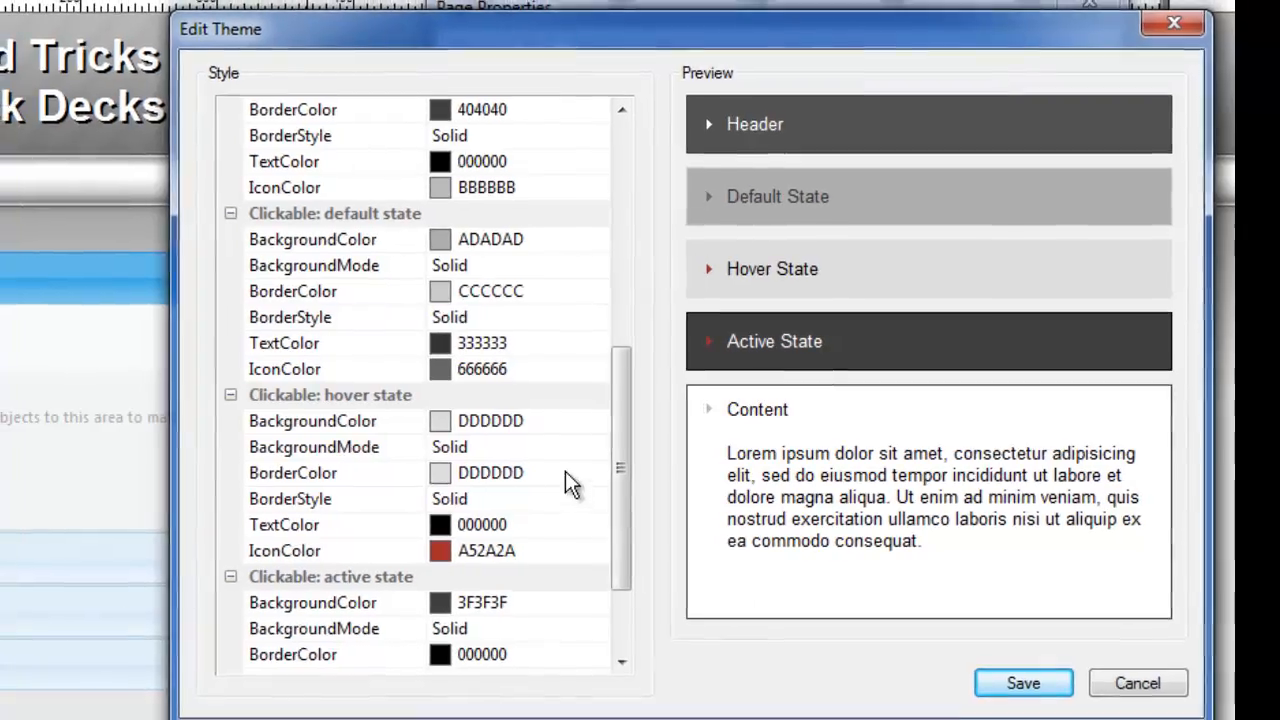
left_click(1138, 677)
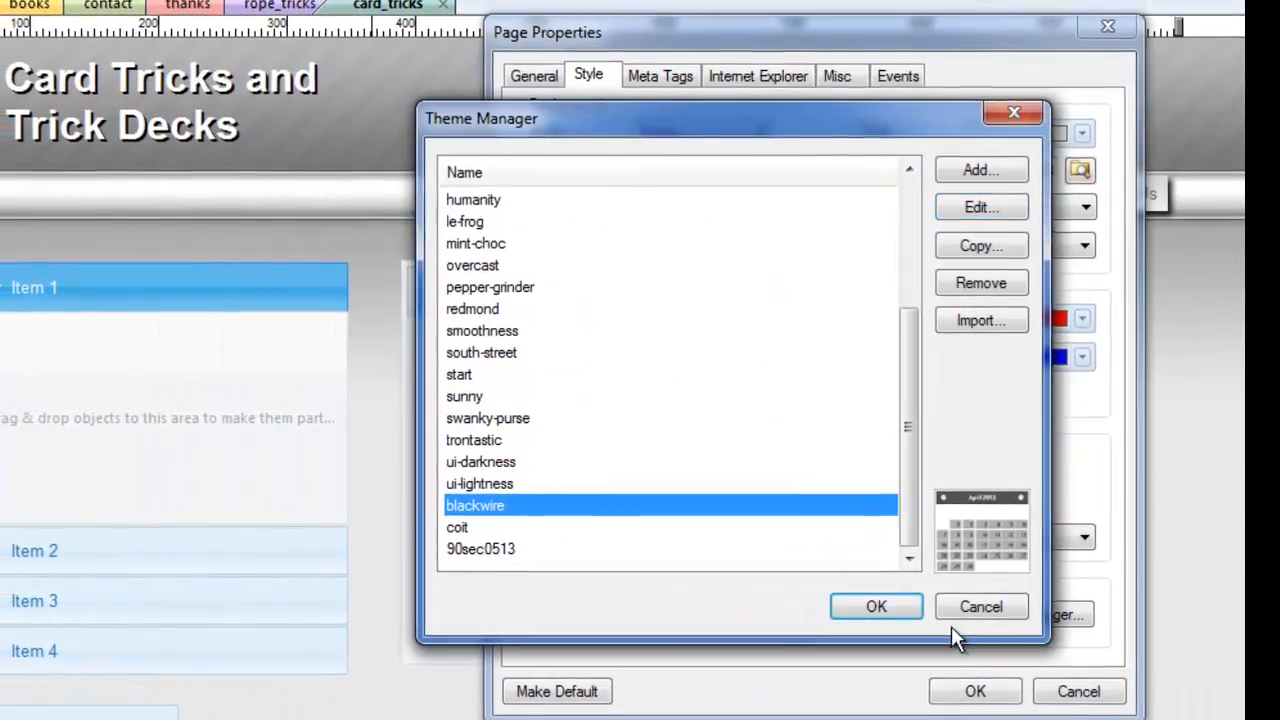
left_click(979, 608)
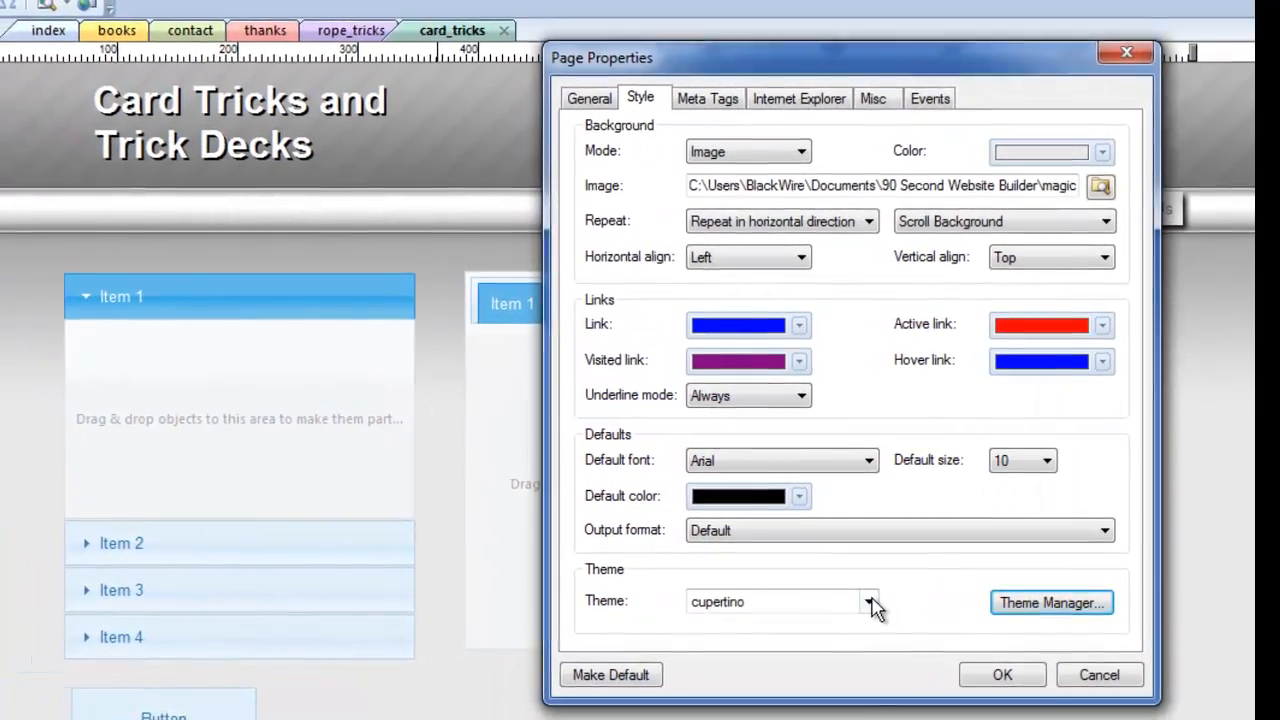
Step: Set the card_tricks page theme to blackwire and apply the page properties
left_click(870, 603)
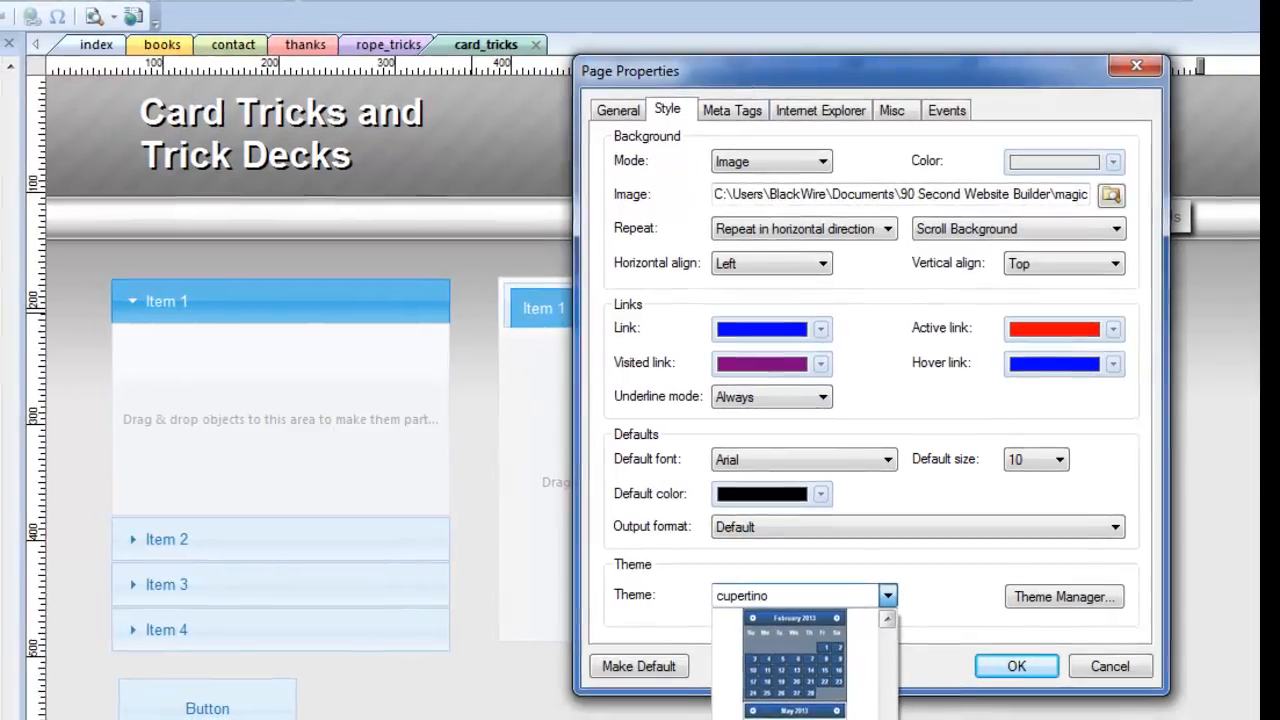
left_click(888, 620)
left_click(888, 620)
left_click(888, 620)
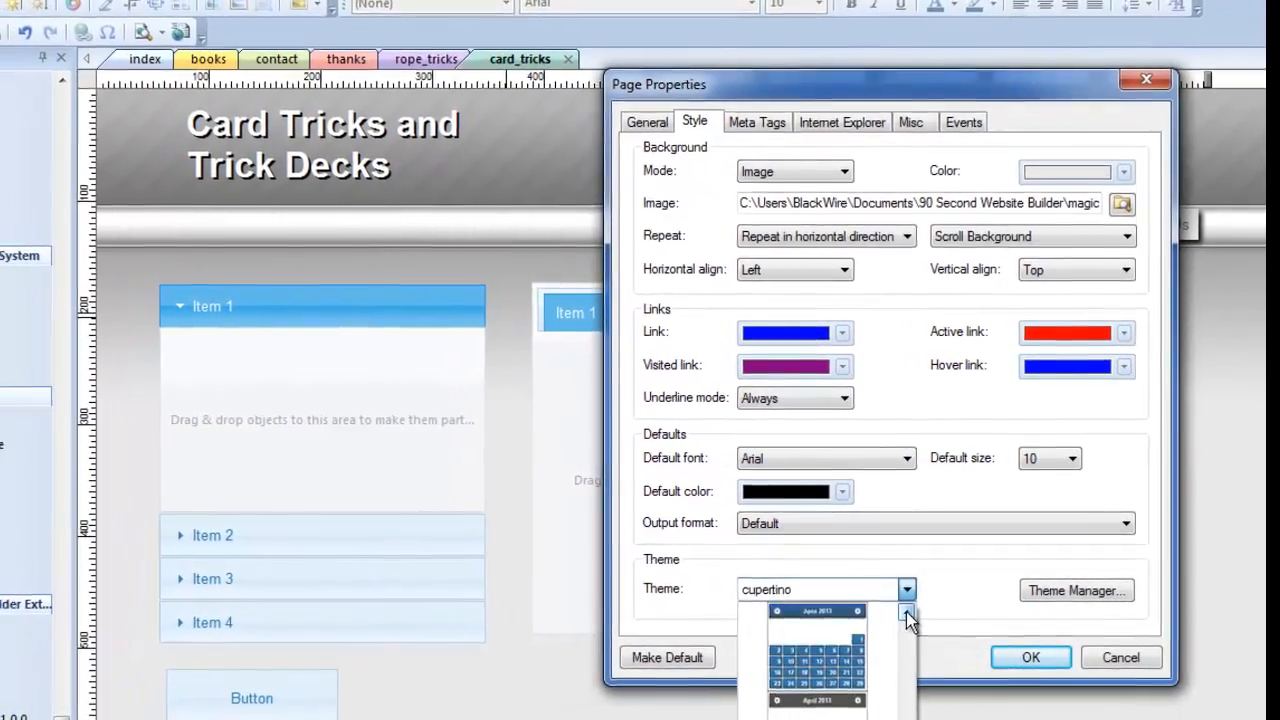
left_click(812, 712)
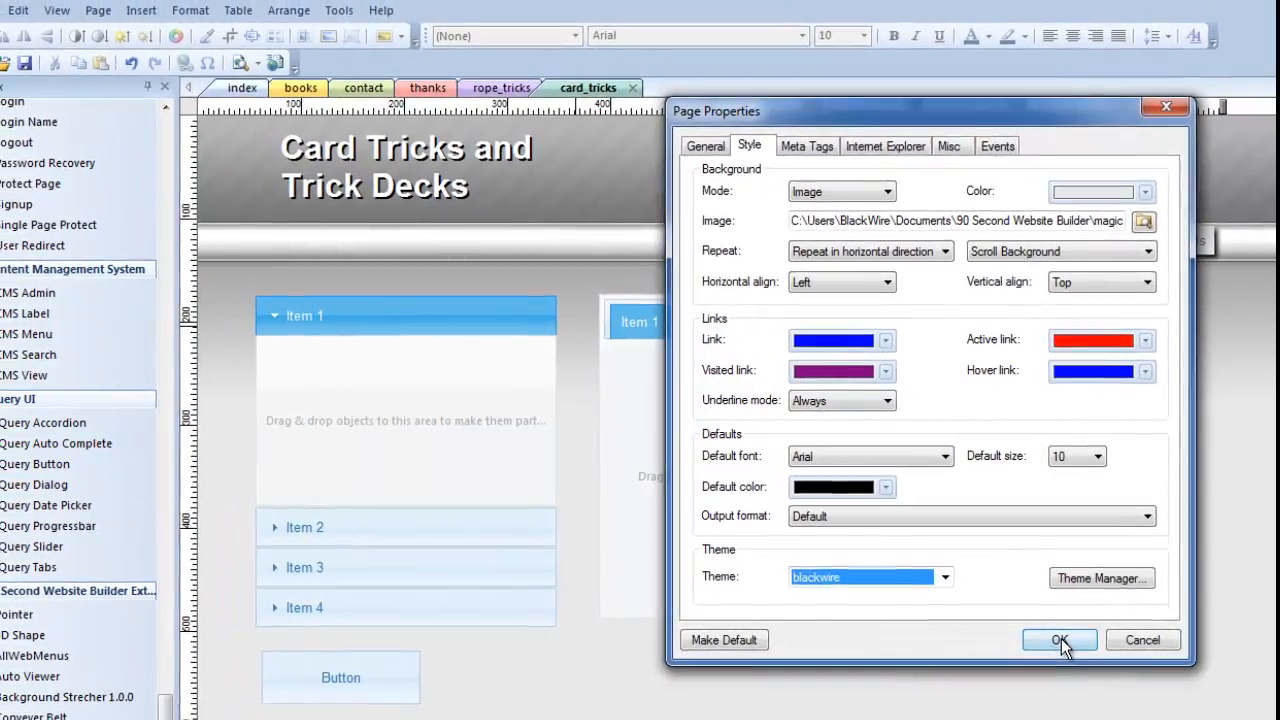
left_click(1061, 638)
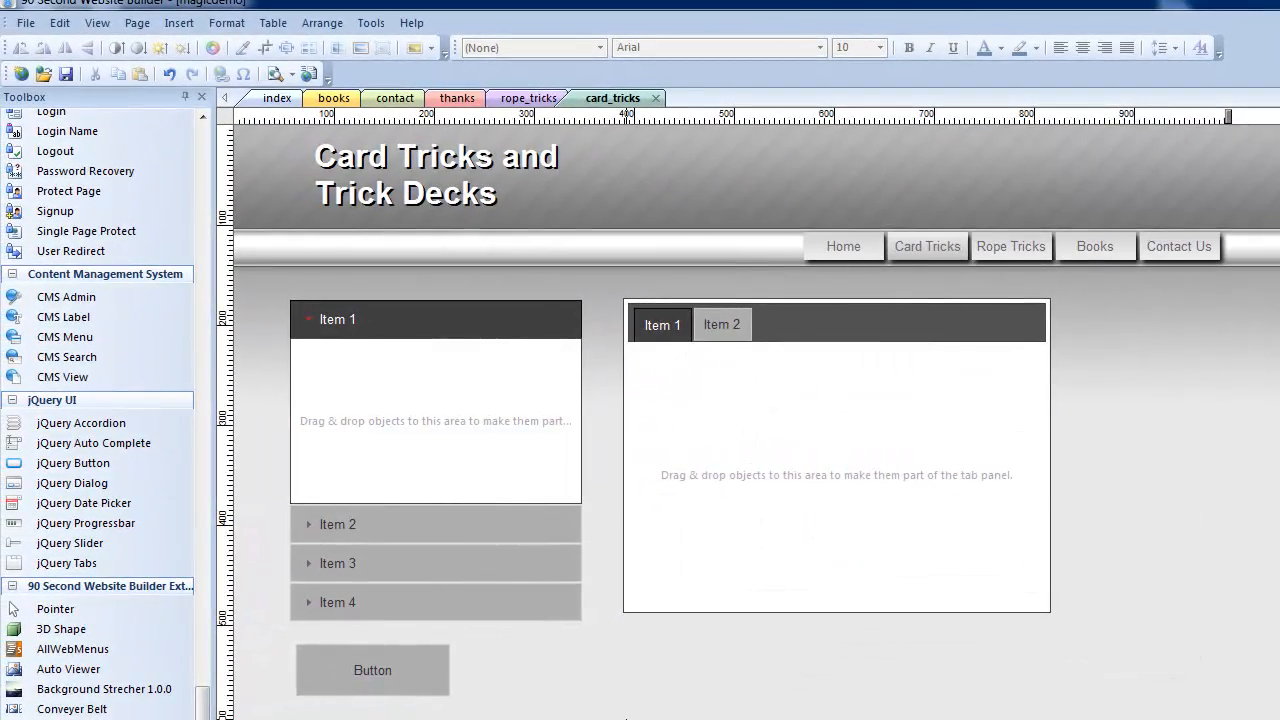